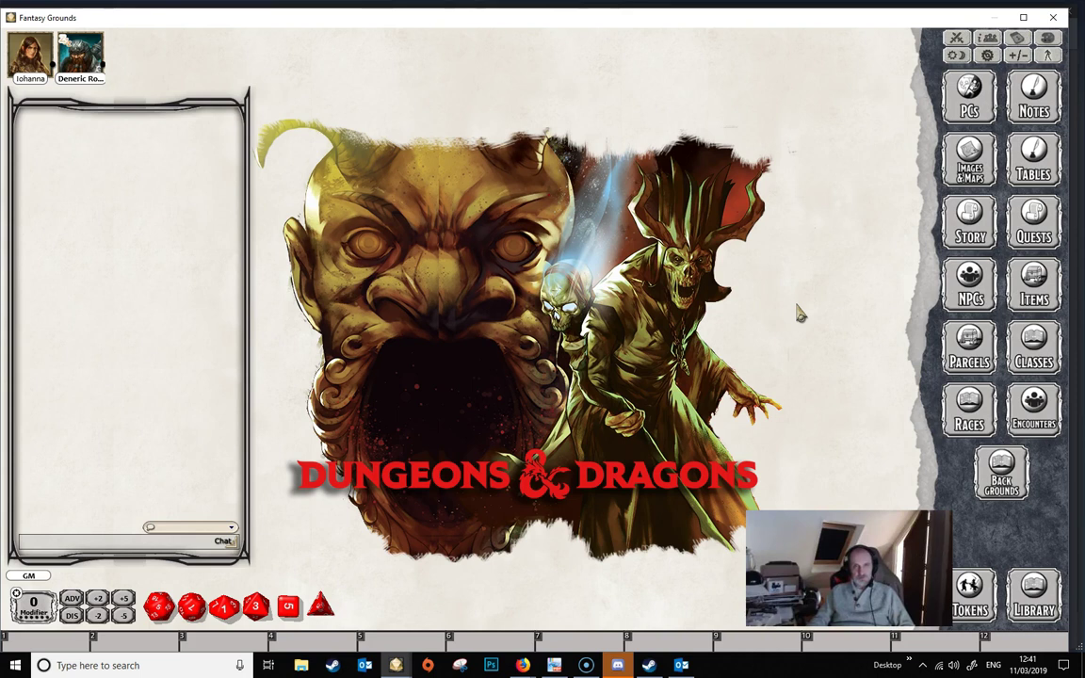
Filter the NPC list by "(U)" to find the unit records.
left_click(1032, 591)
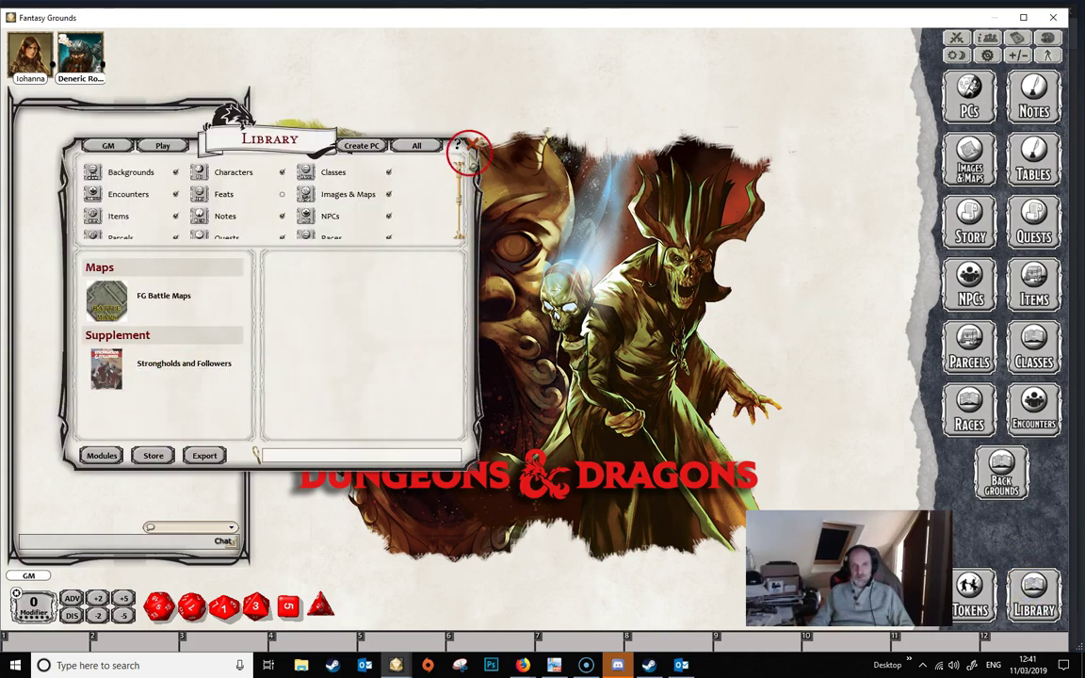
left_click(472, 145)
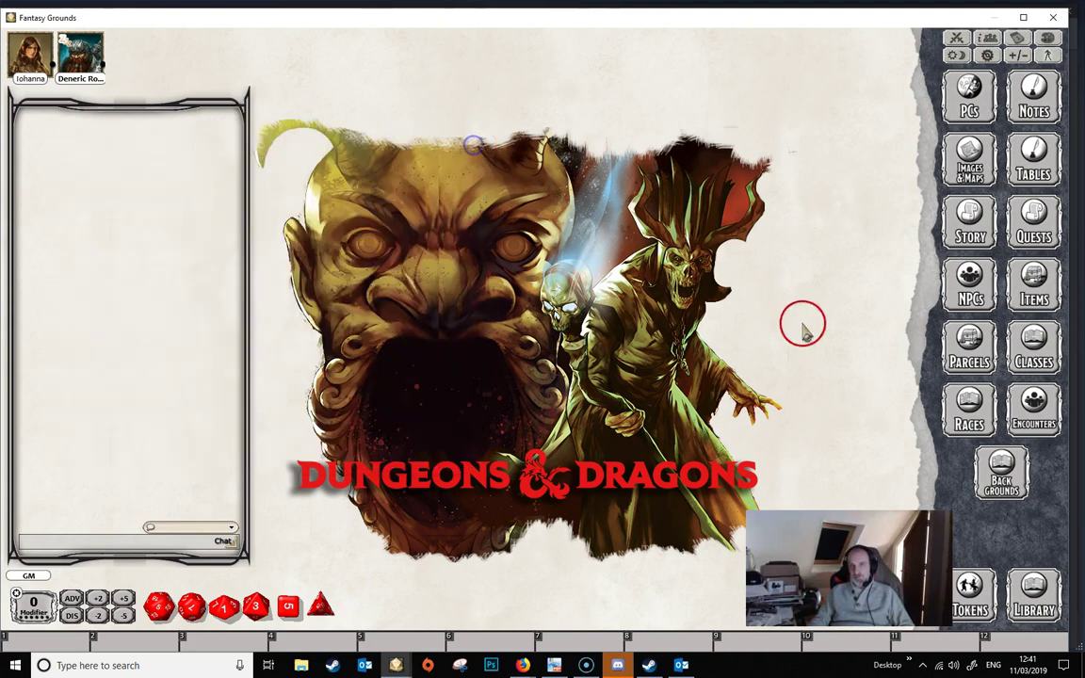
left_click(965, 284)
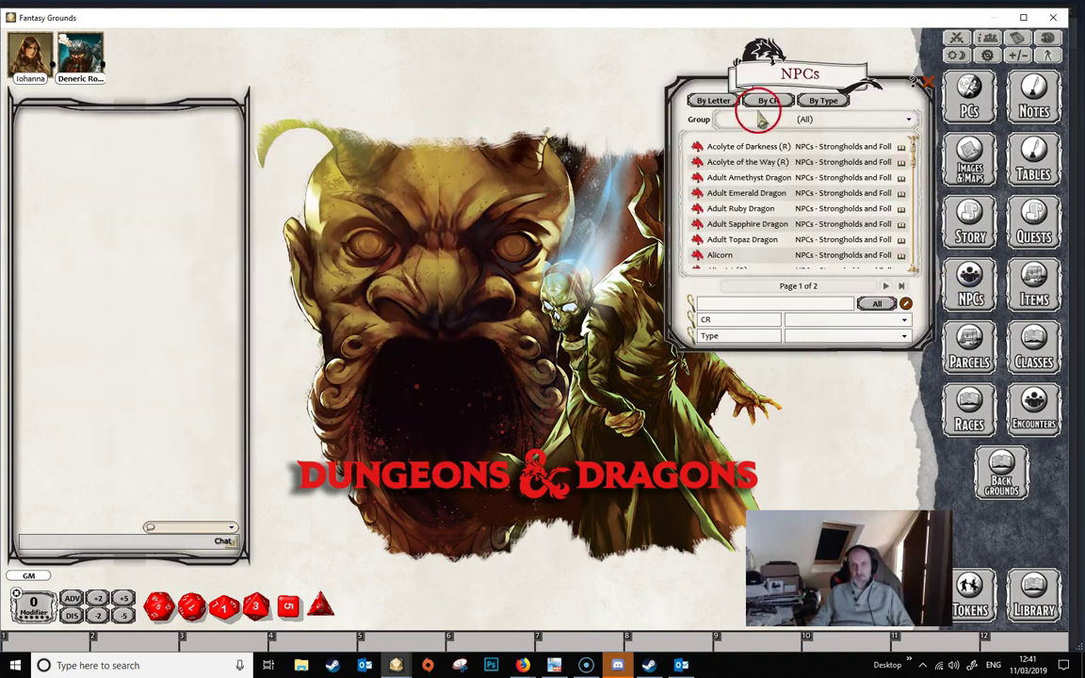
left_click_drag(792, 69, 784, 71)
left_click(780, 303)
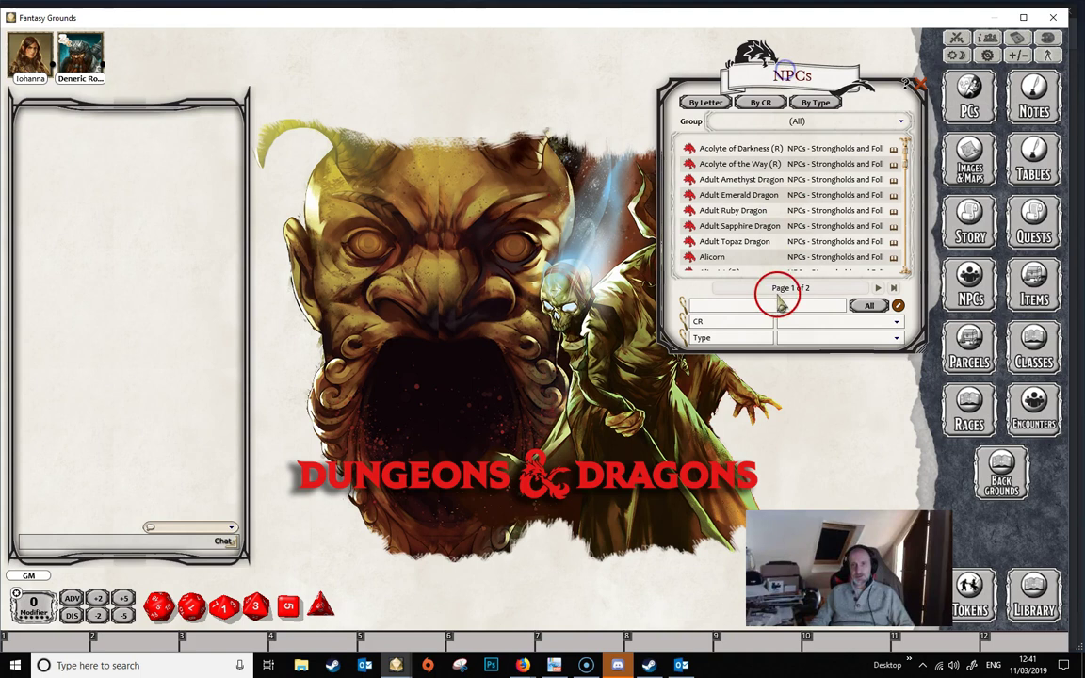
left_click(744, 320)
key("shift")
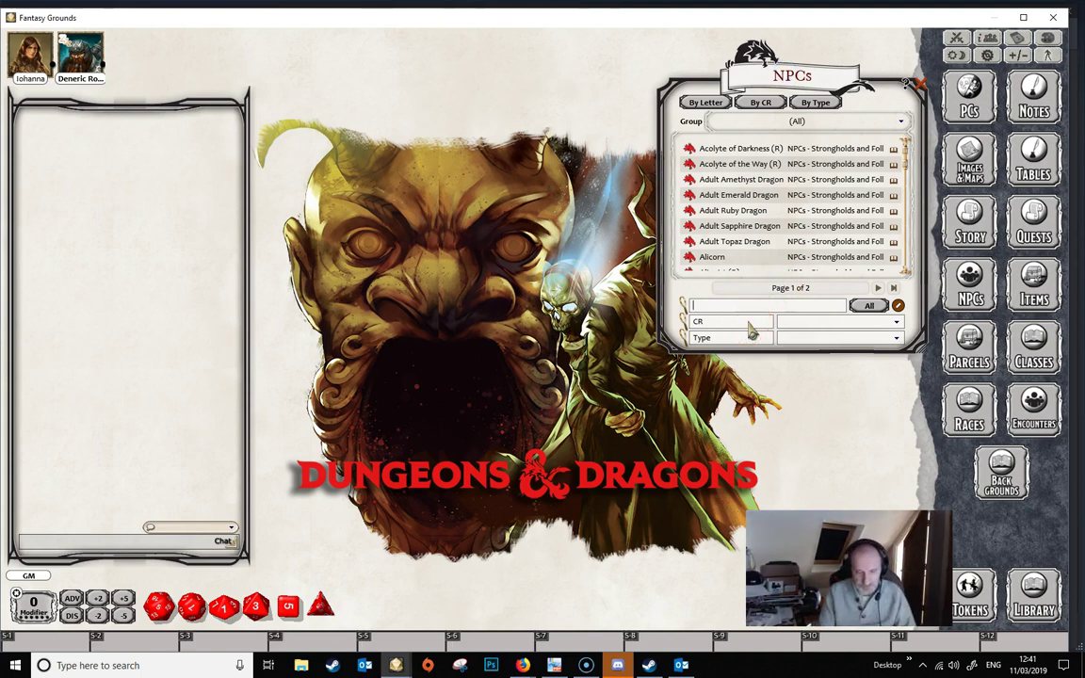
type("(")
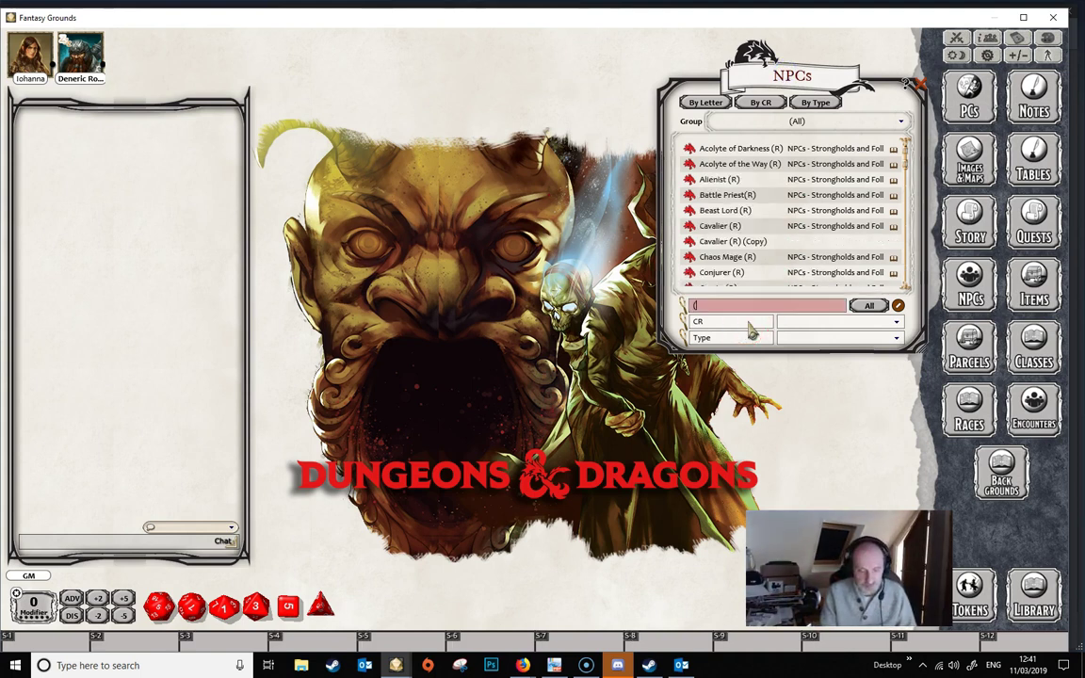
type("U)")
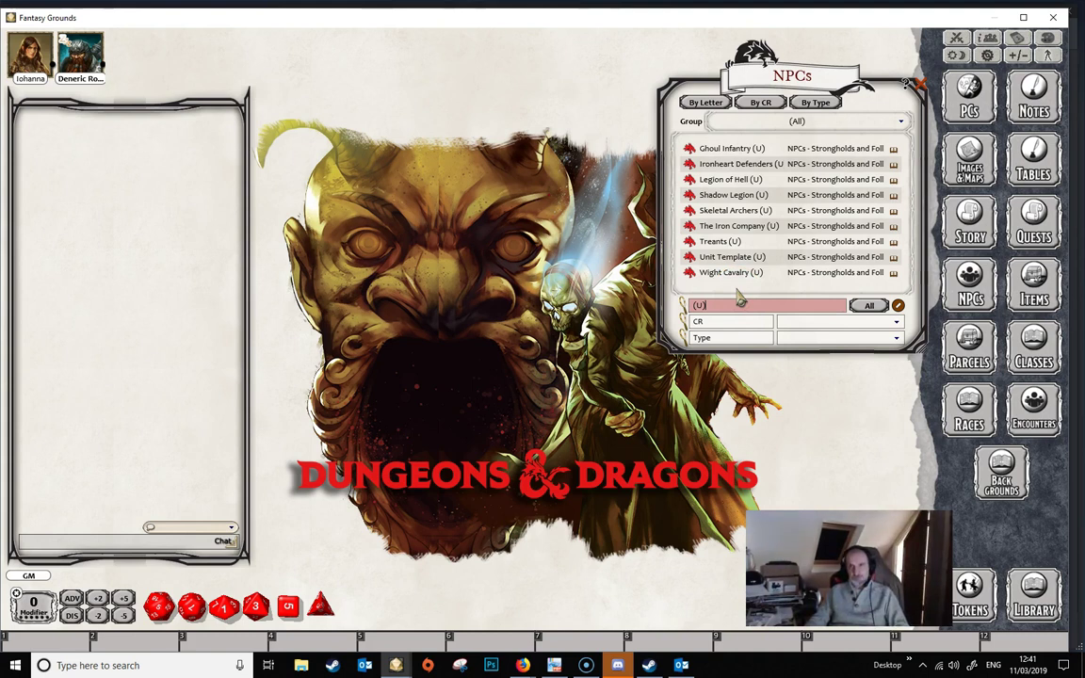
Open the Ironheart Defenders (U) record, close the NPC list and reposition the record on the desktop.
left_click(732, 164)
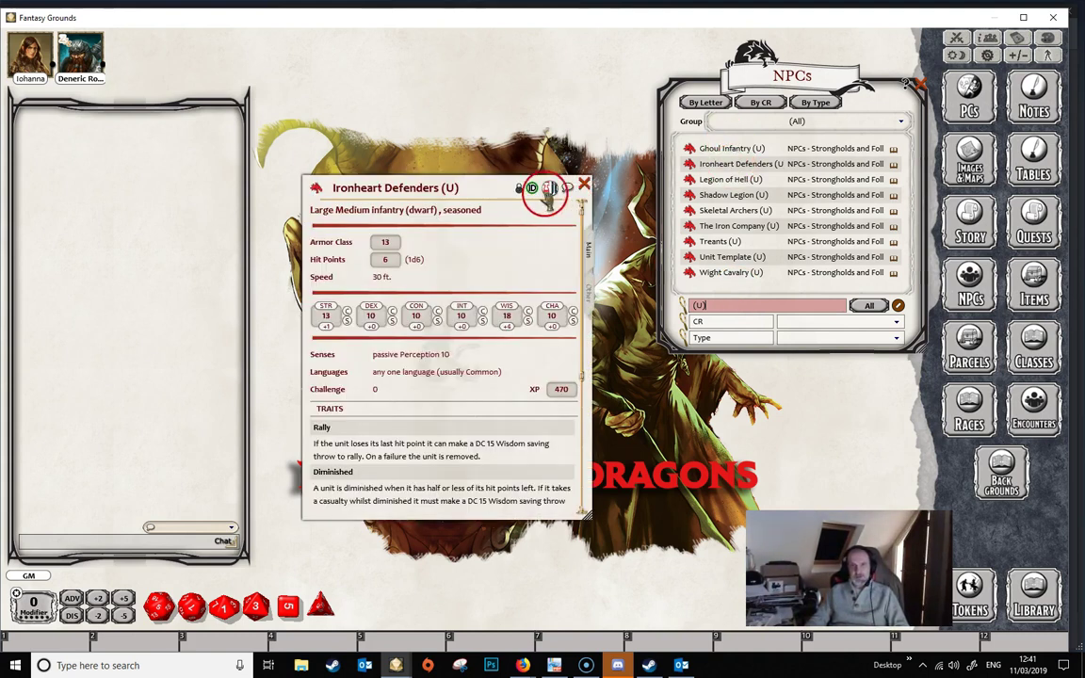
left_click_drag(485, 184, 464, 158)
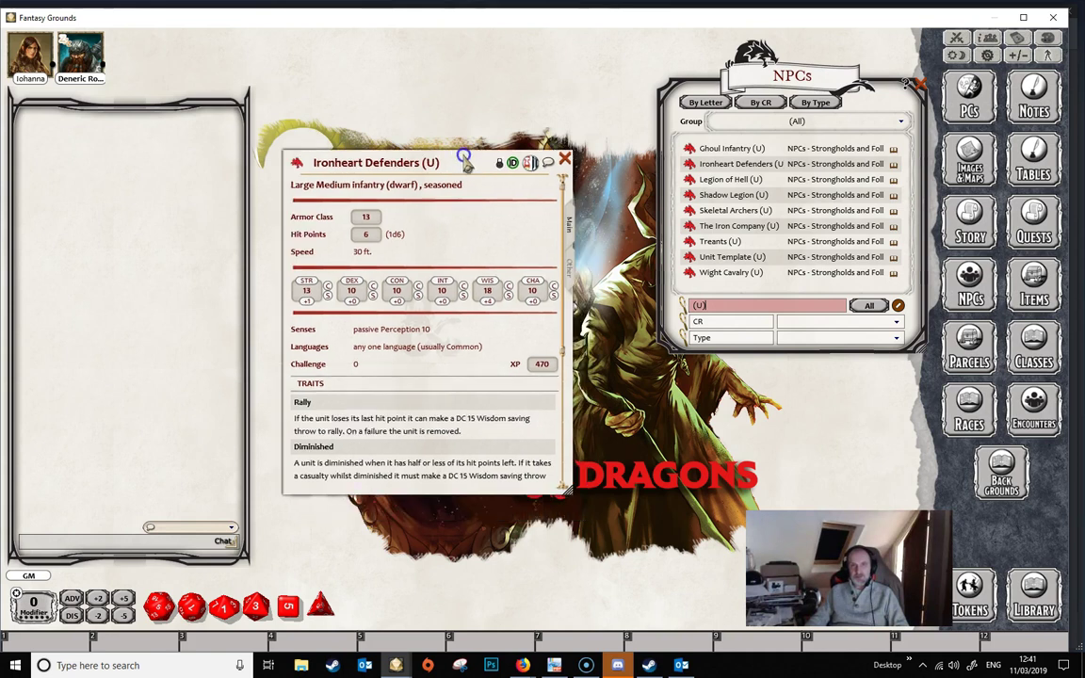
left_click(919, 84)
left_click_drag(479, 156, 677, 97)
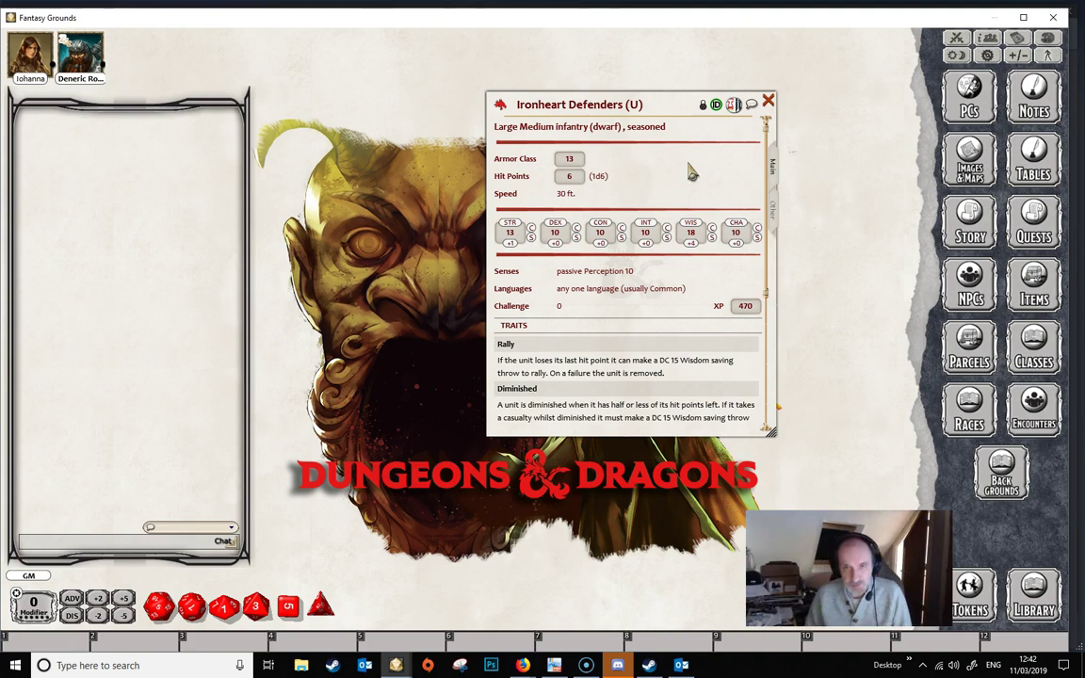
Open the linked Ironheart Defenders unit card image and place it beside the NPC record's main stats.
left_click(771, 209)
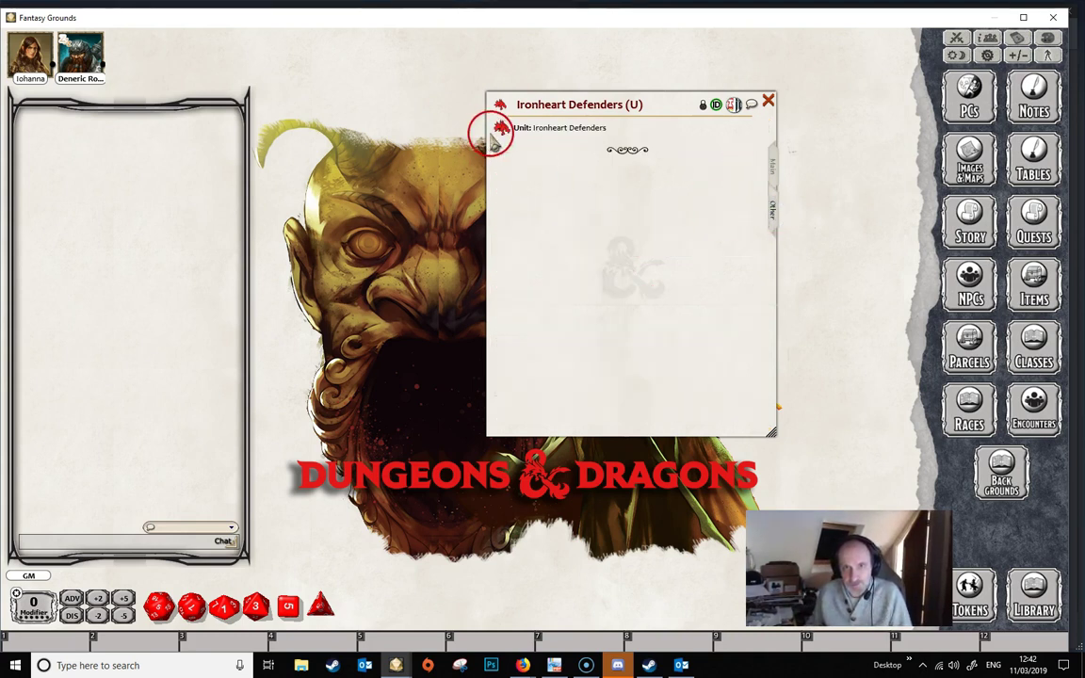
left_click(495, 139)
left_click_drag(556, 70, 335, 49)
left_click_drag(678, 113, 746, 77)
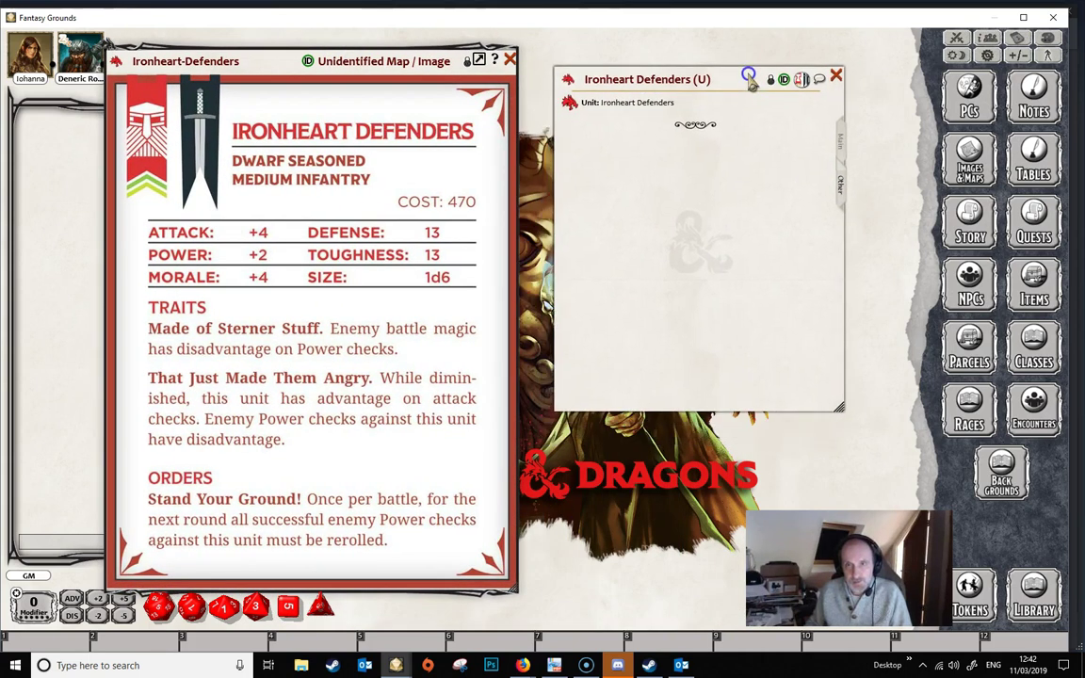
left_click(843, 151)
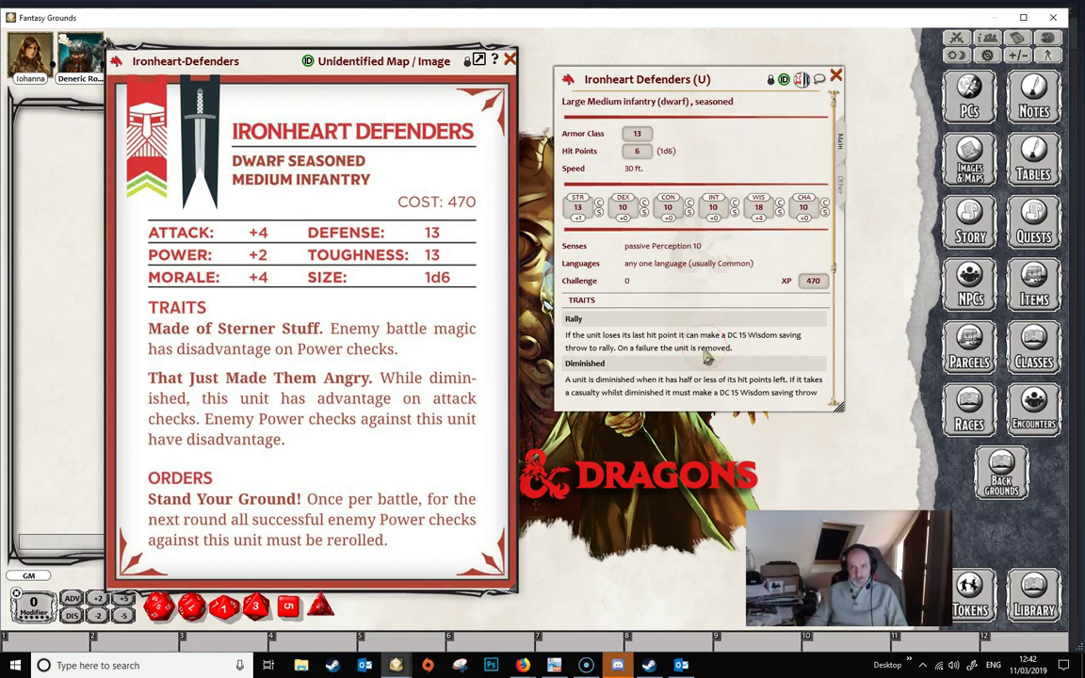
Unlock the Ironheart Defenders record to view its editable fields, lock it again, and examine its size, type and alignment line.
left_click(719, 289)
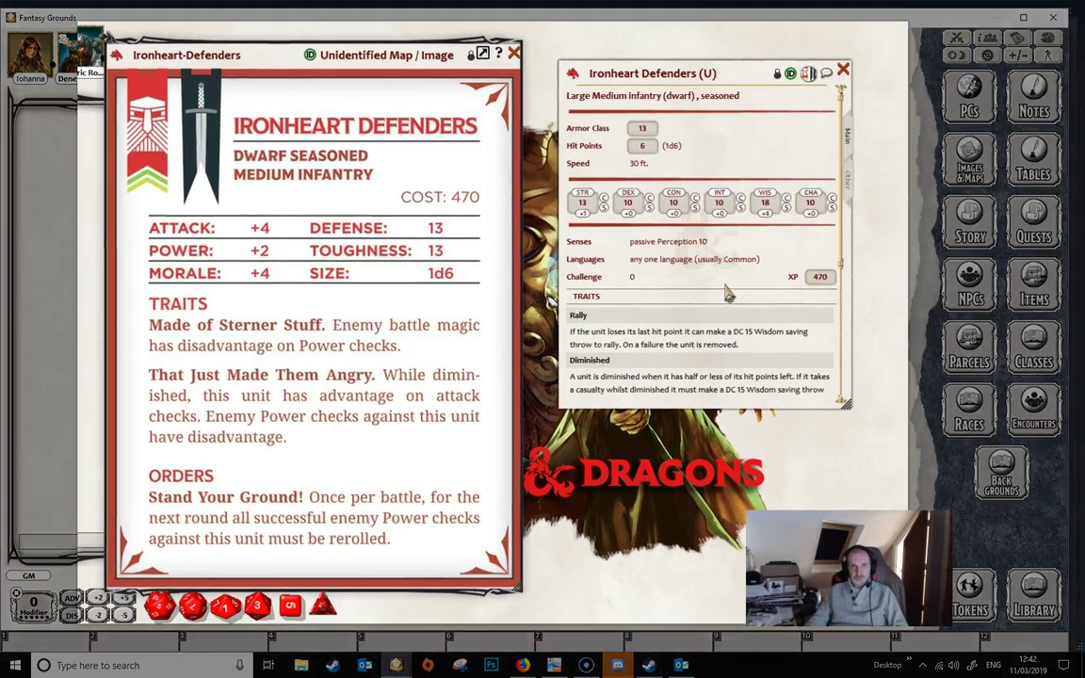
left_click(654, 135)
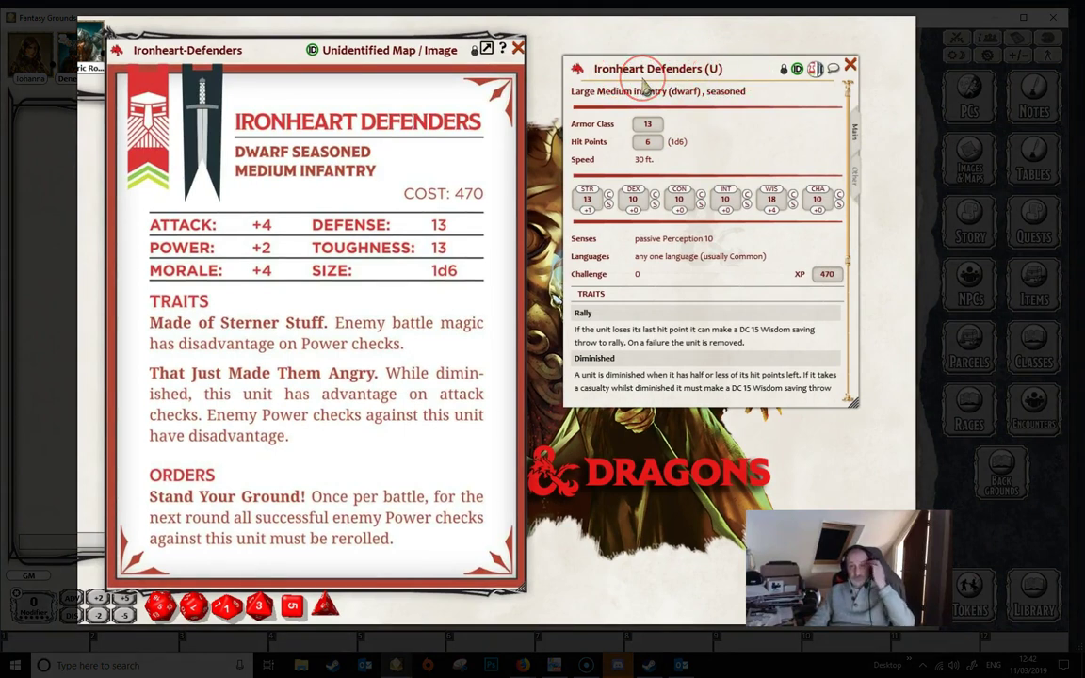
left_click(785, 71)
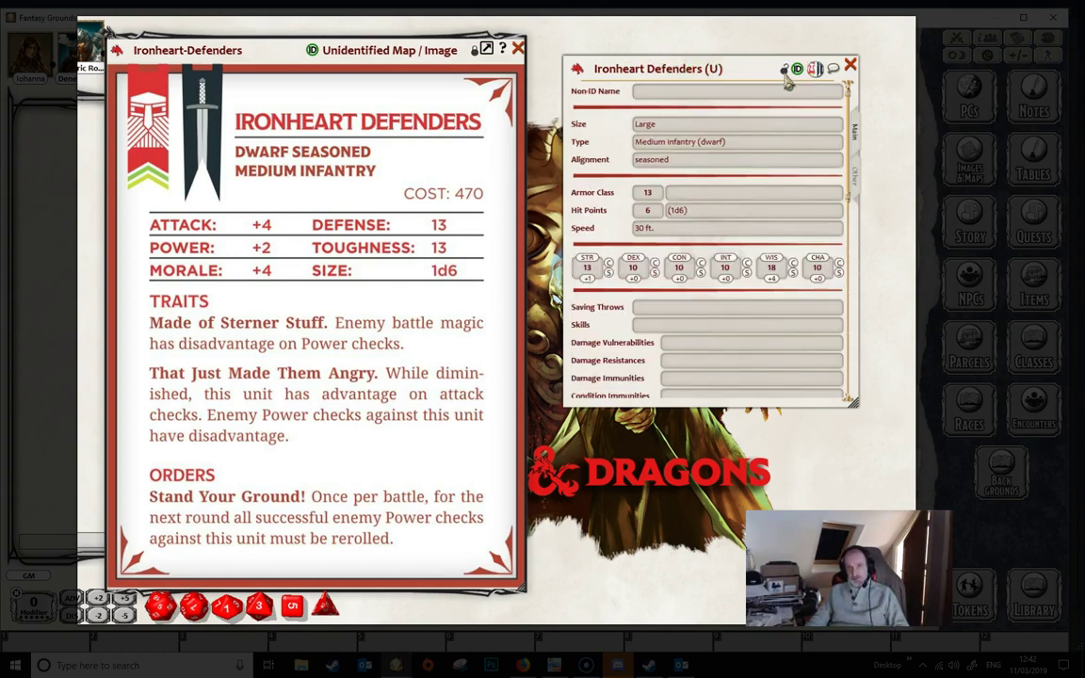
left_click(785, 71)
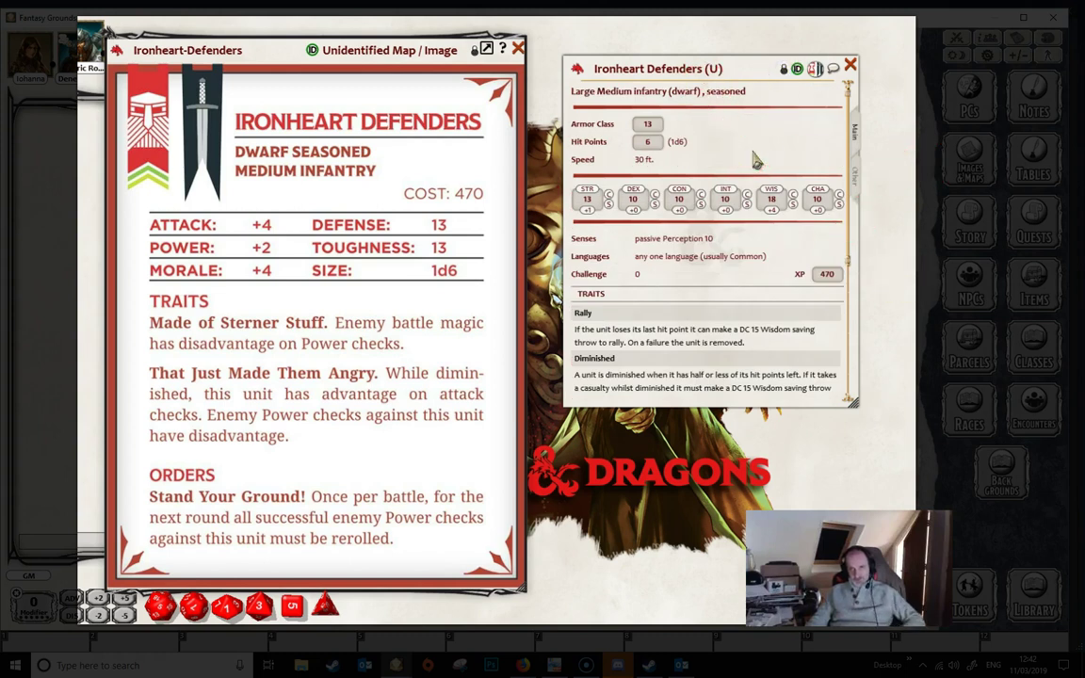
left_click_drag(716, 111, 586, 106)
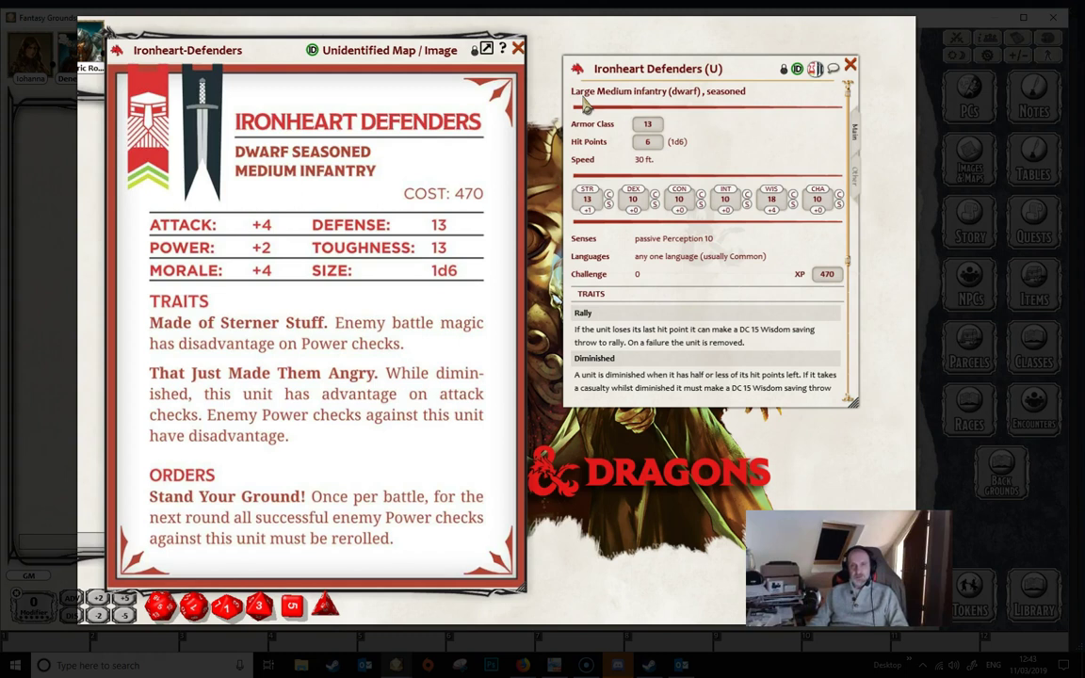
left_click(586, 105)
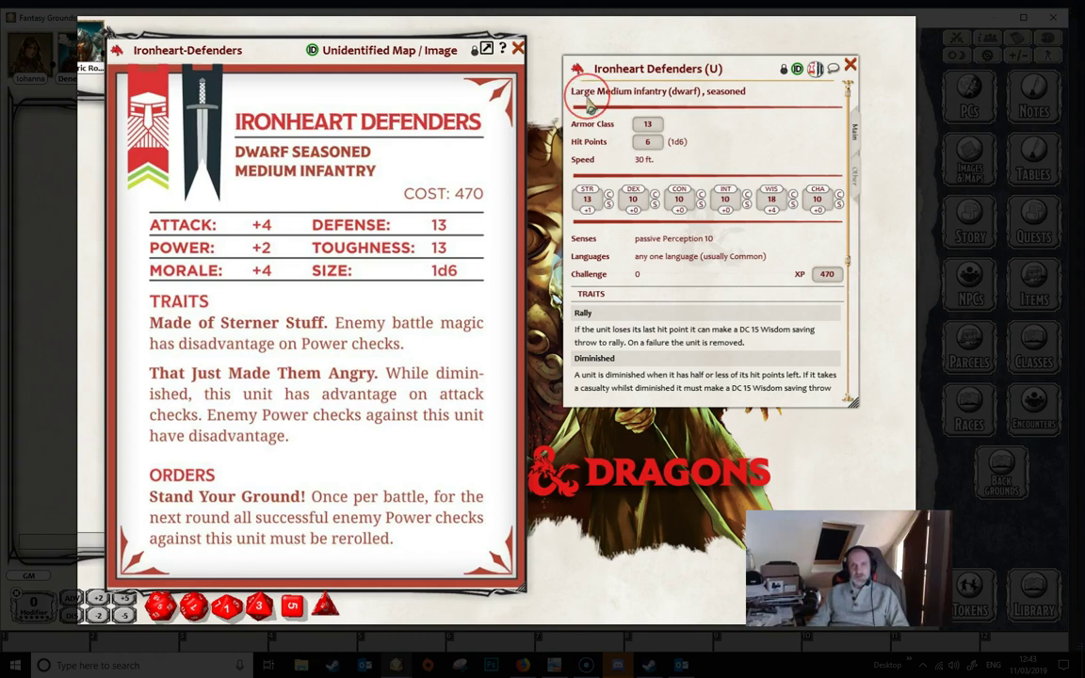
left_click(588, 104)
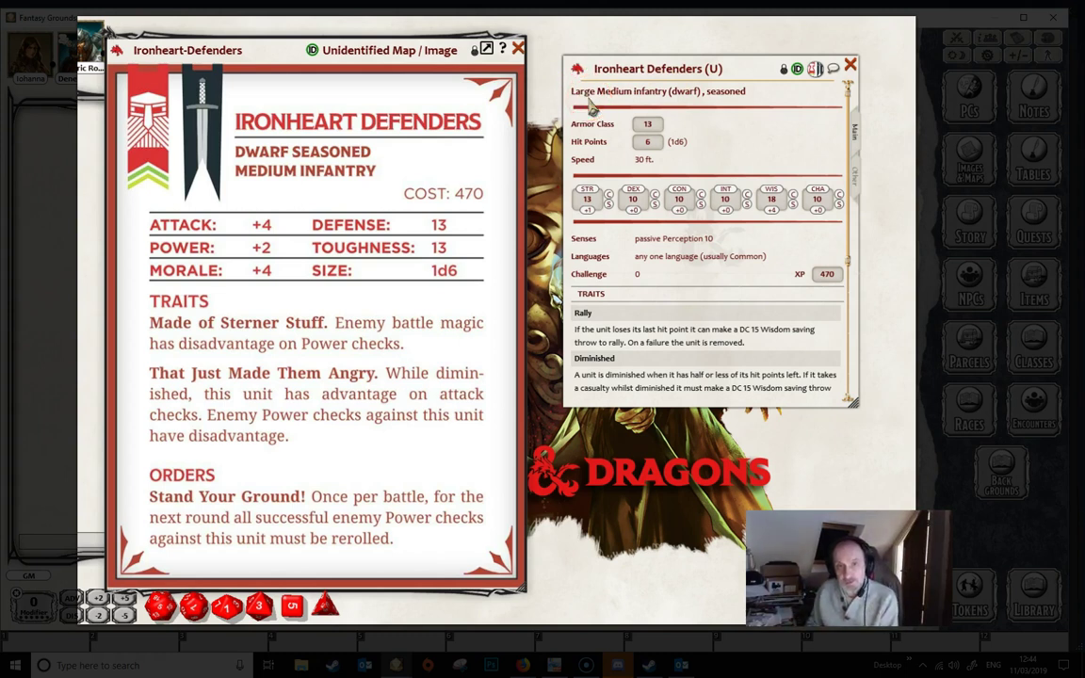
left_click(586, 106)
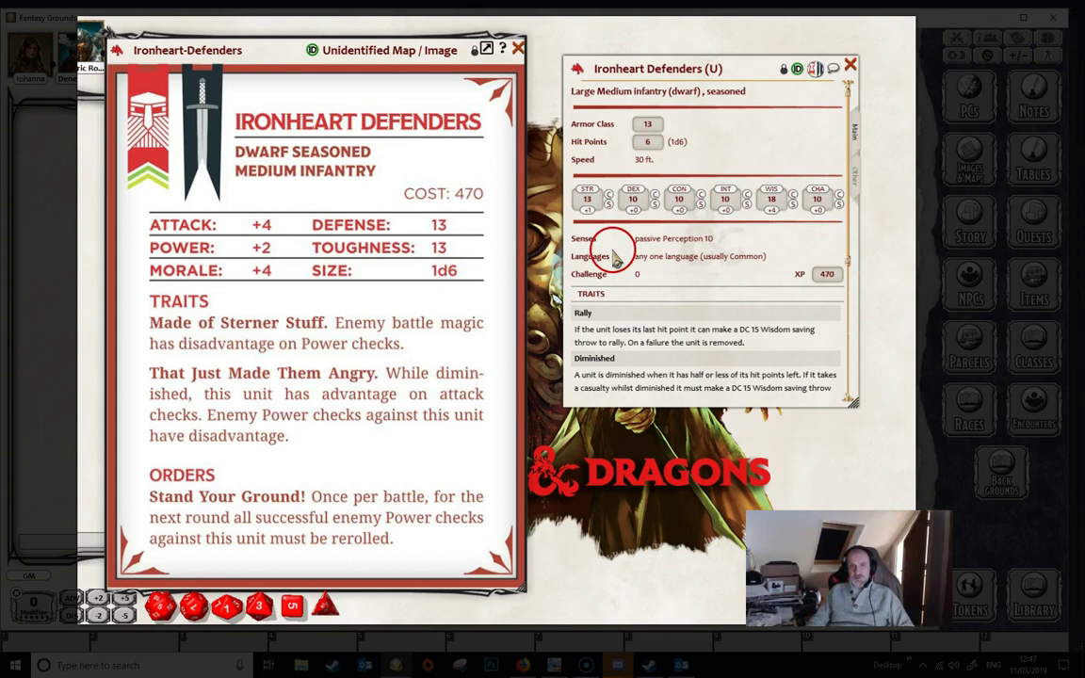
Examine the Rally and Diminished traits in the NPC record, including the DC 15 Wisdom saving throw in each.
scroll(604, 245, "down", 1)
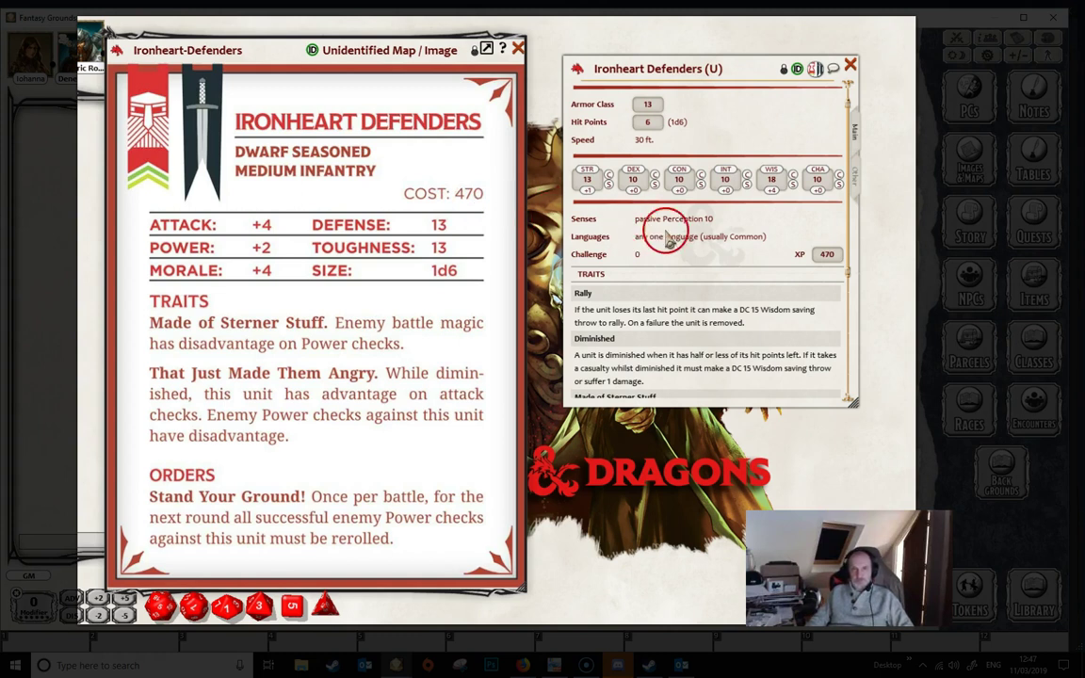
scroll(702, 243, "down", 1)
scroll(701, 247, "down", 1)
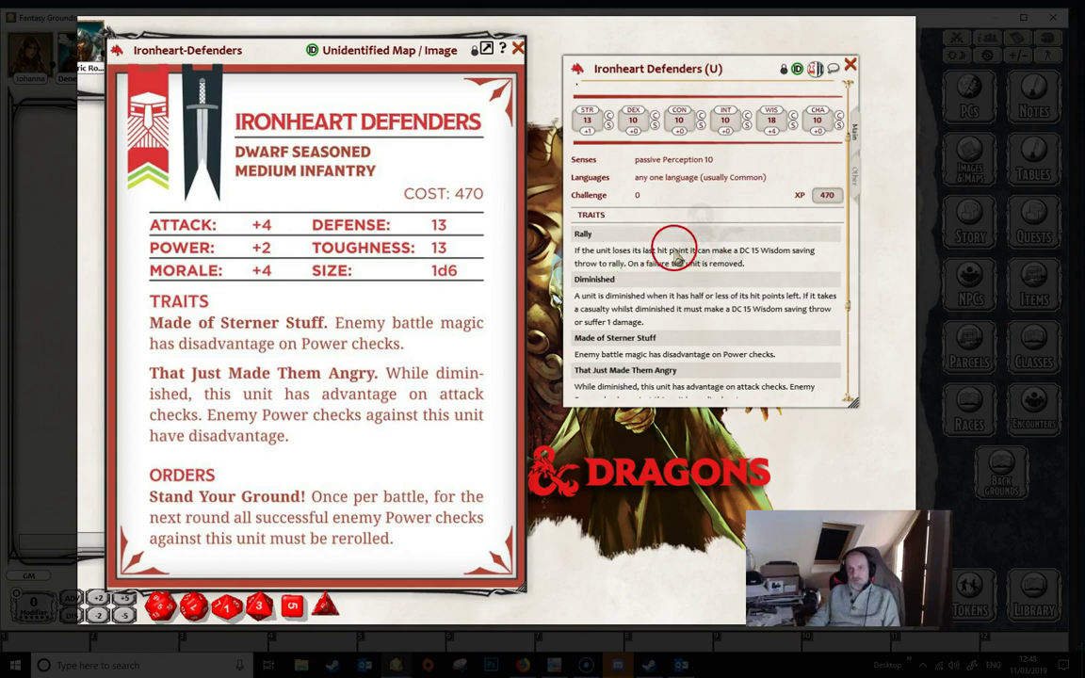
left_click_drag(739, 250, 782, 256)
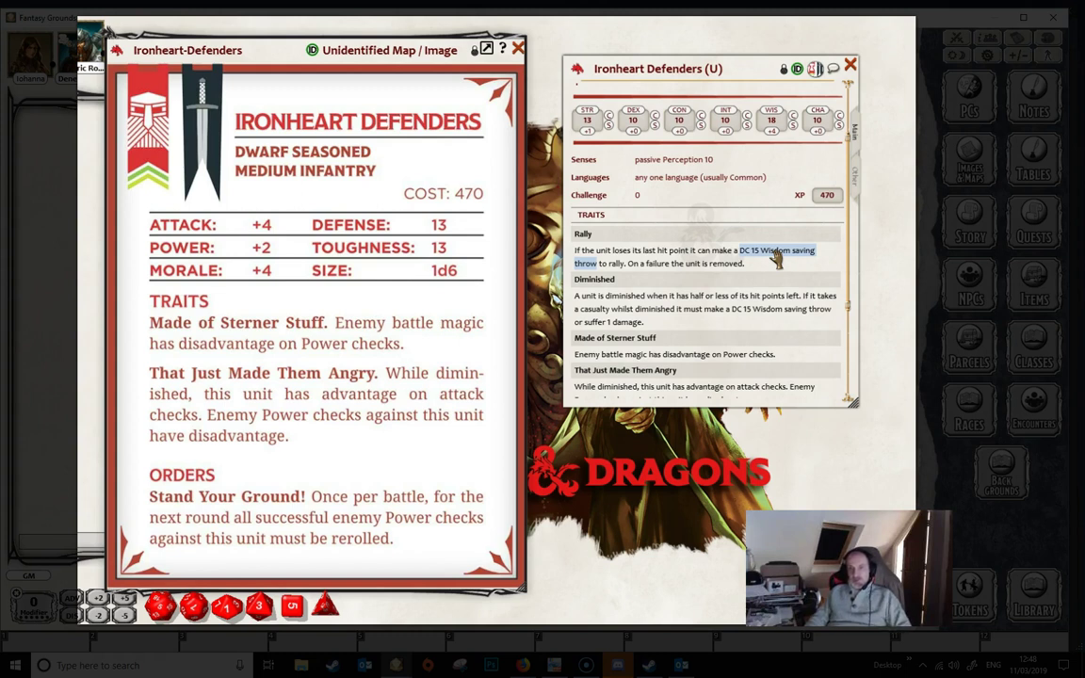
left_click(756, 273)
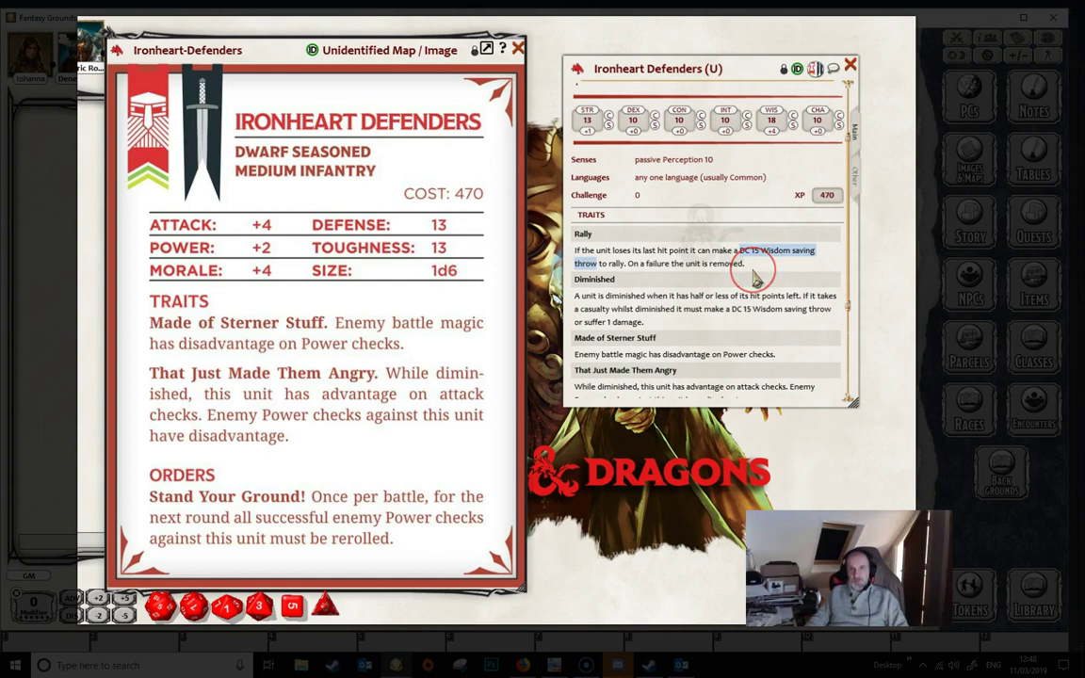
scroll(757, 273, "down", 1)
left_click(654, 242)
left_click(603, 272)
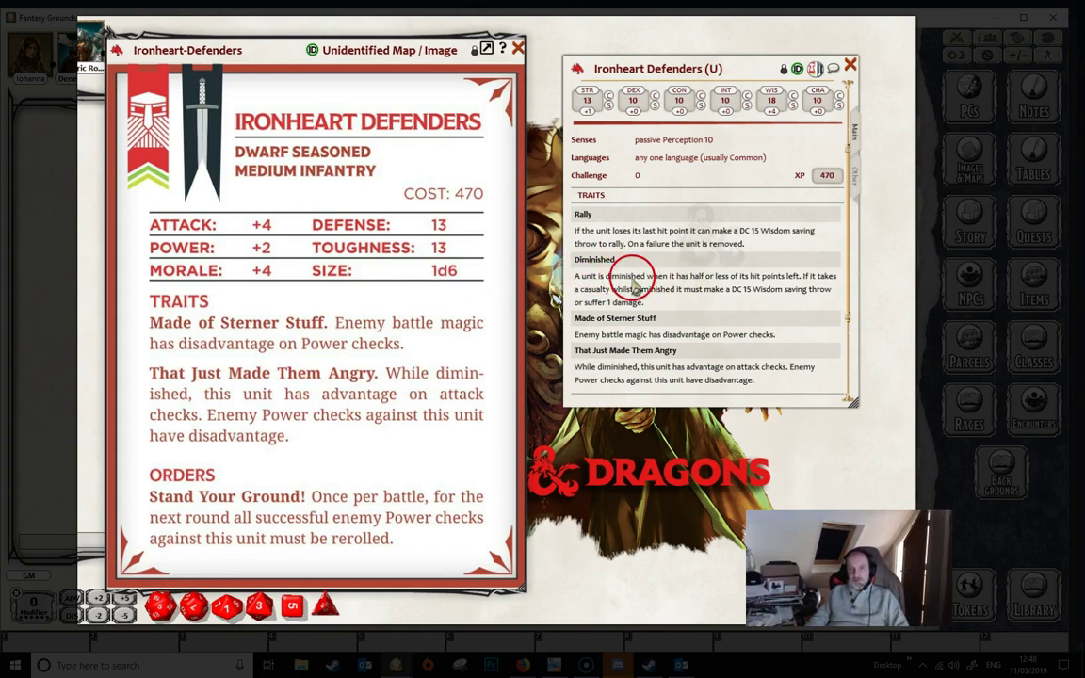
left_click_drag(607, 302, 663, 305)
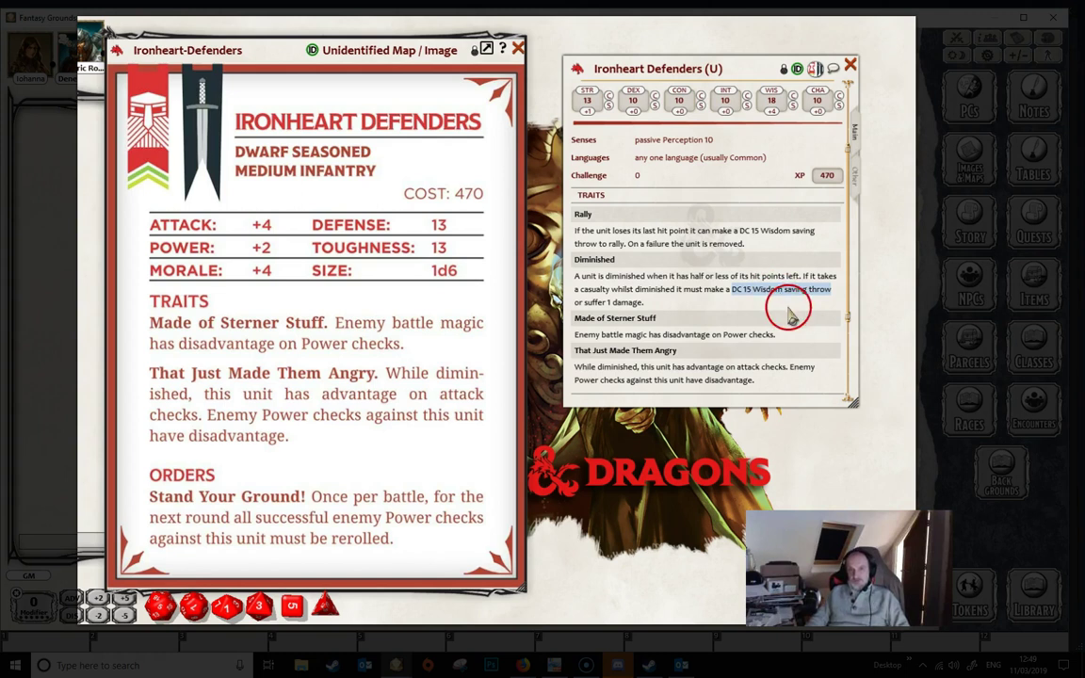
Examine the record's unit-specific traits and its Attack, Power and Stand Your Ground actions, and return to the Armor Class.
scroll(782, 292, "down", 2)
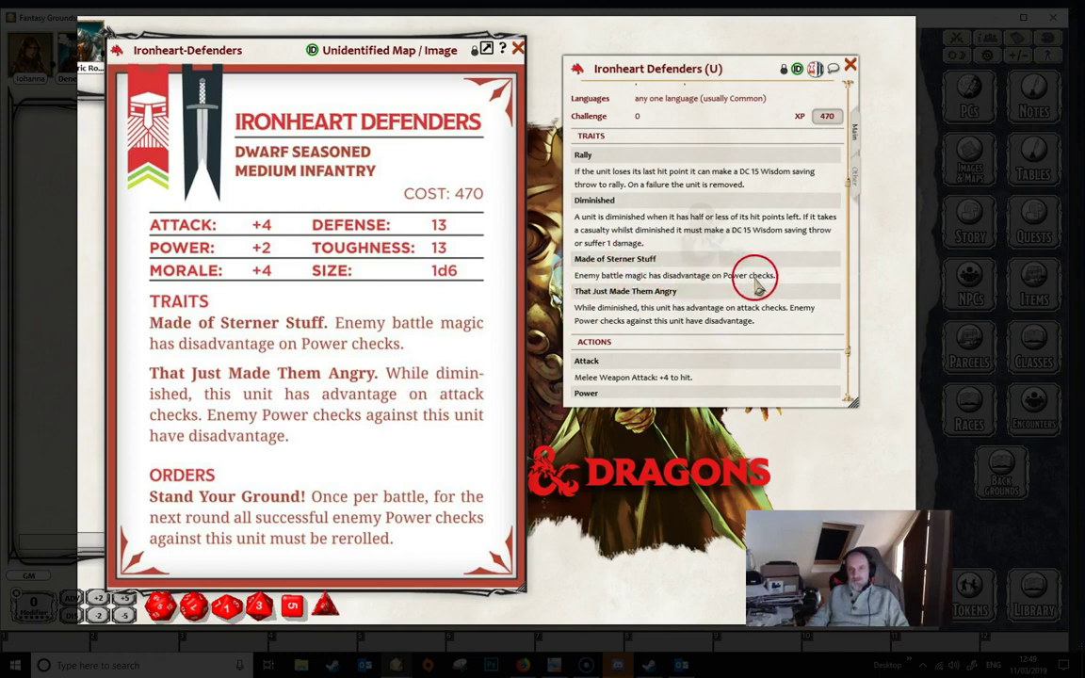
scroll(727, 286, "down", 1)
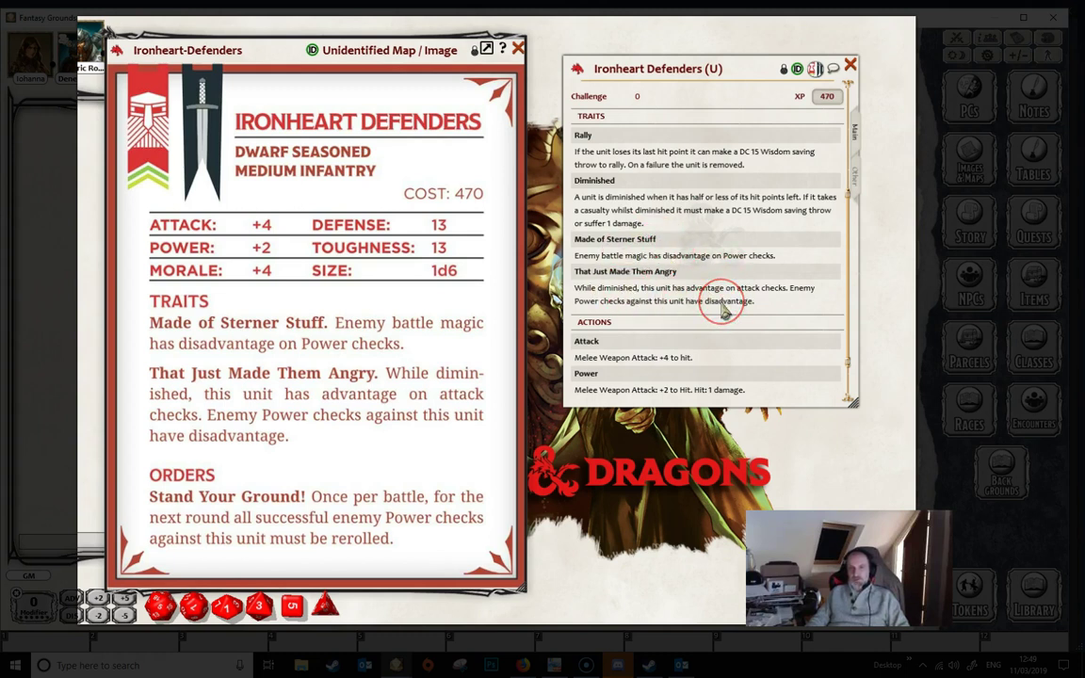
left_click(672, 287)
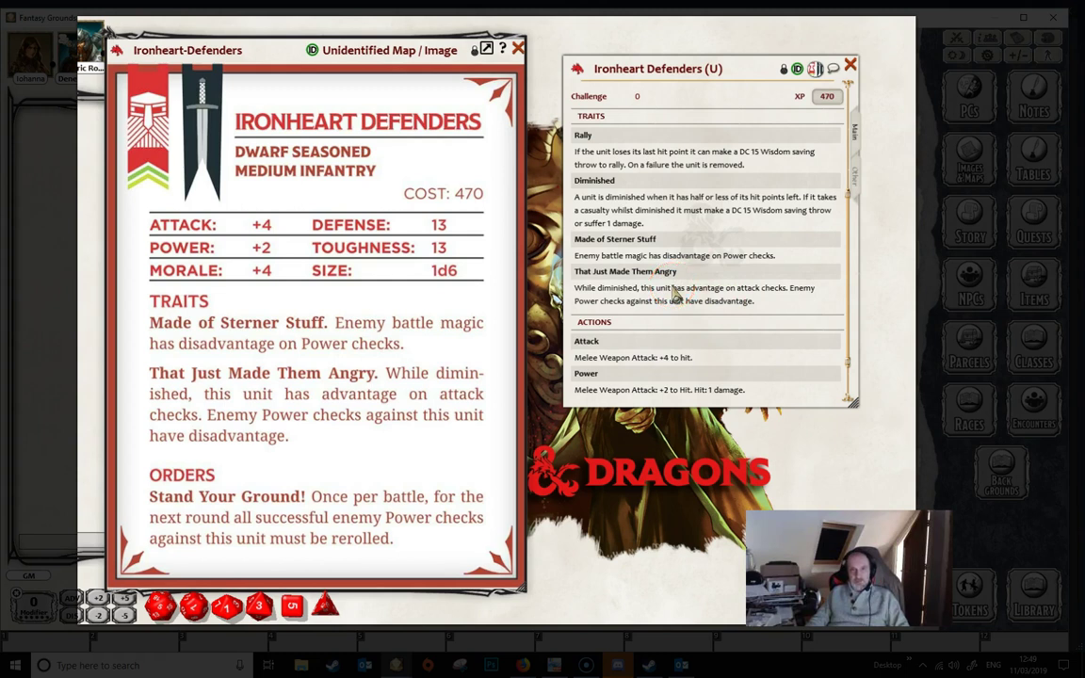
scroll(685, 285, "down", 2)
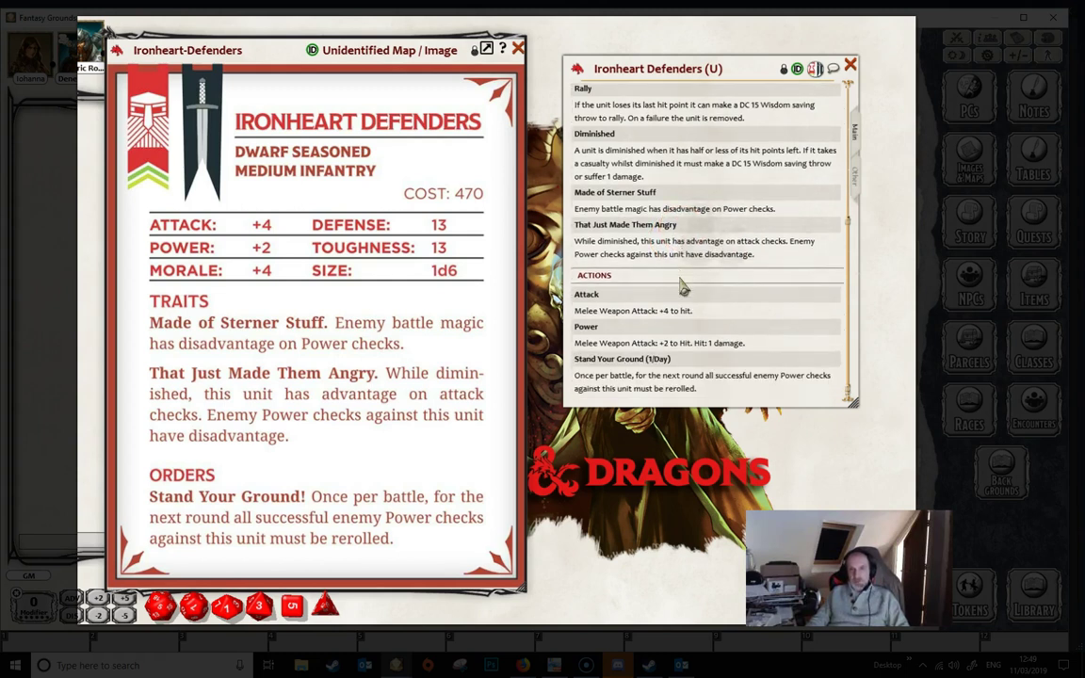
left_click_drag(693, 311, 584, 314)
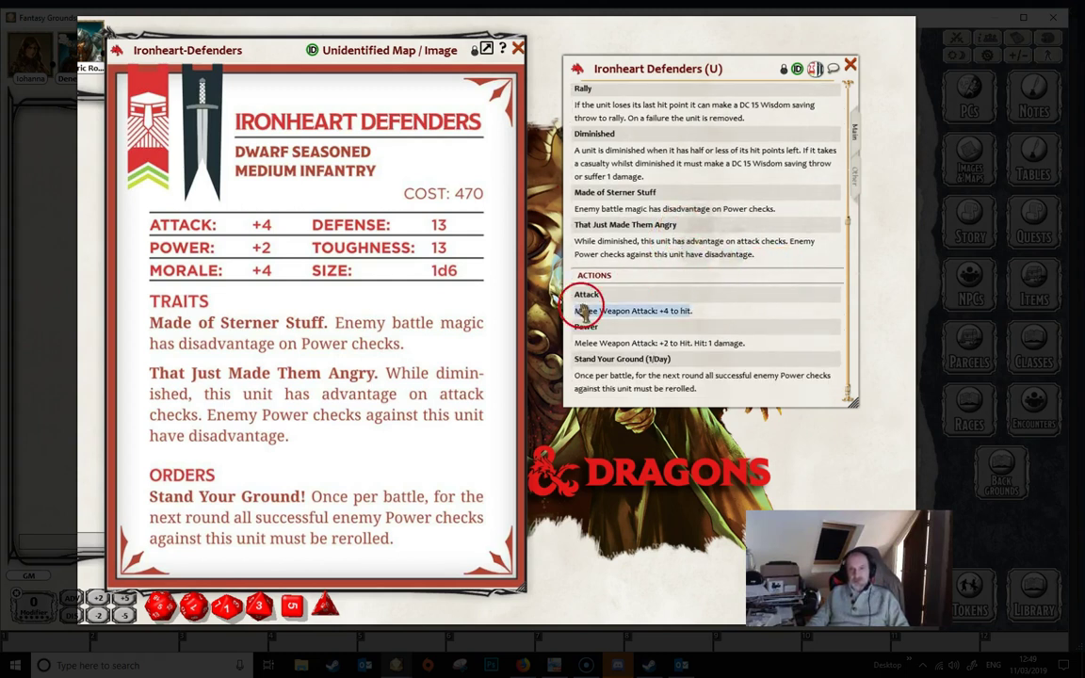
left_click(193, 142)
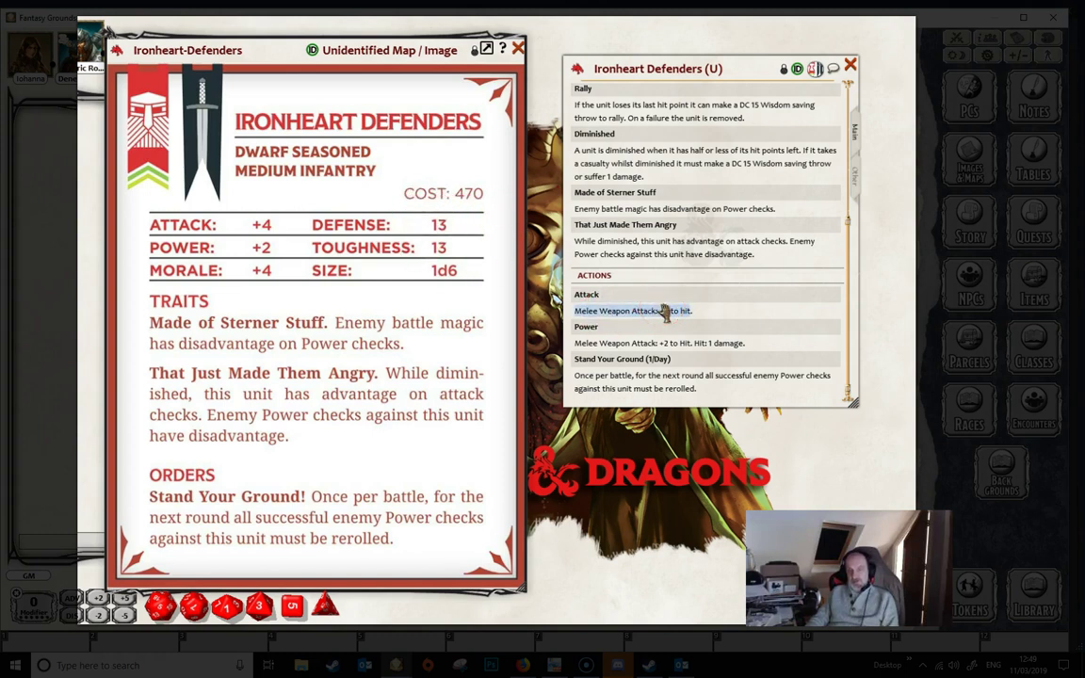
scroll(650, 235, "up", 10)
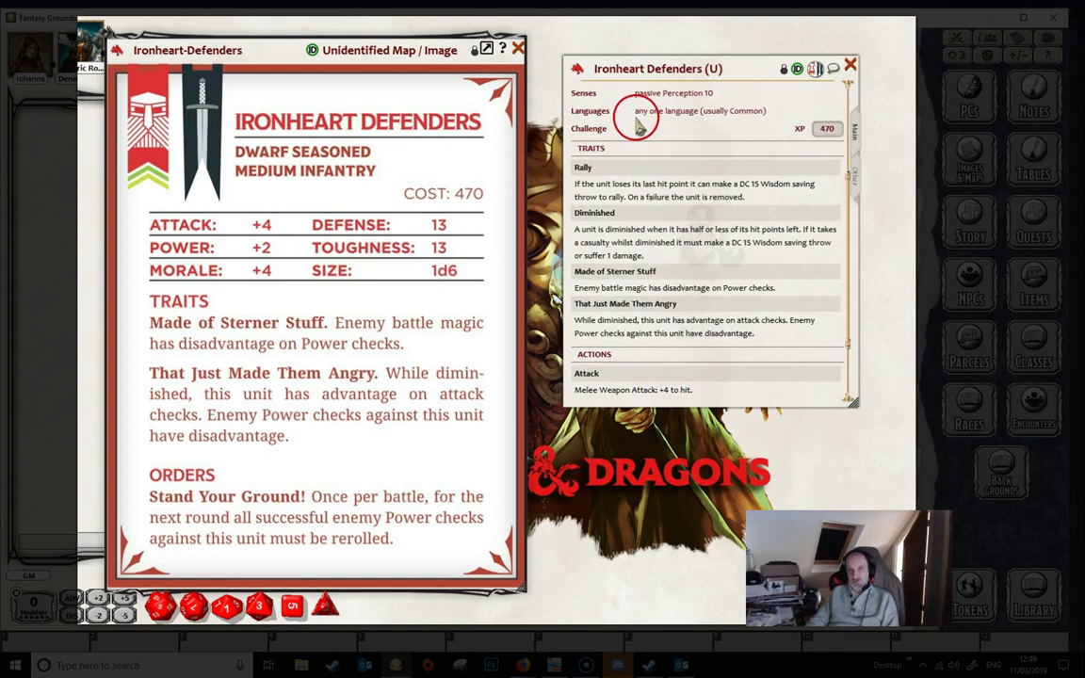
scroll(598, 130, "up", 2)
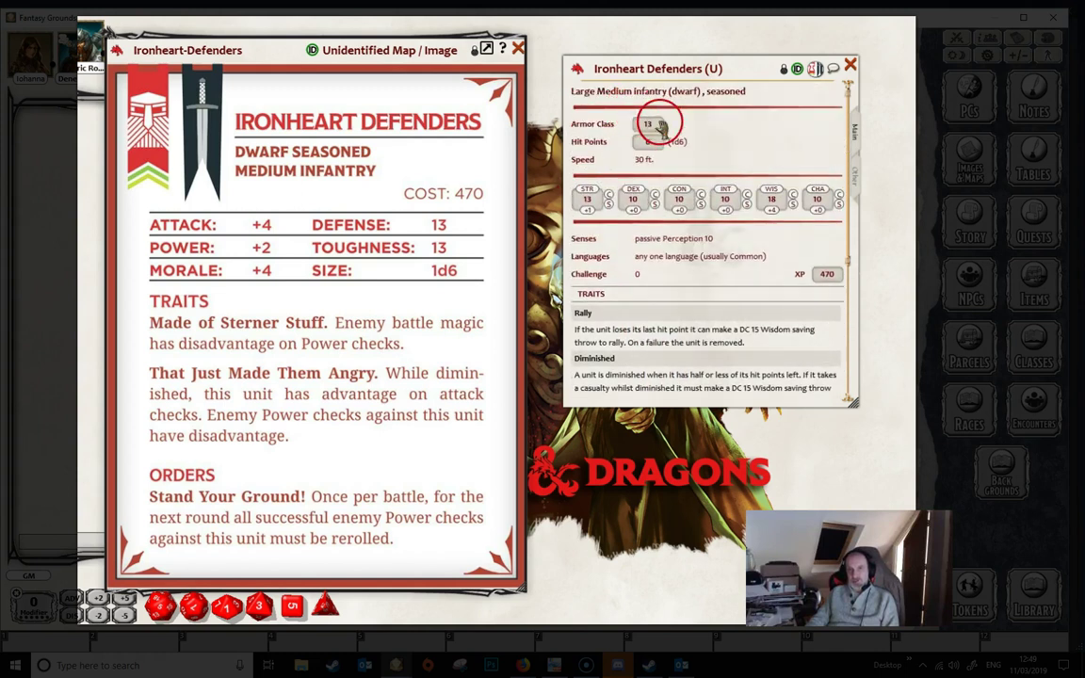
Compare the Attack and Power actions in the Ironheart Defenders record with the stats on the unit card.
scroll(660, 283, "down", 3)
scroll(662, 300, "down", 3)
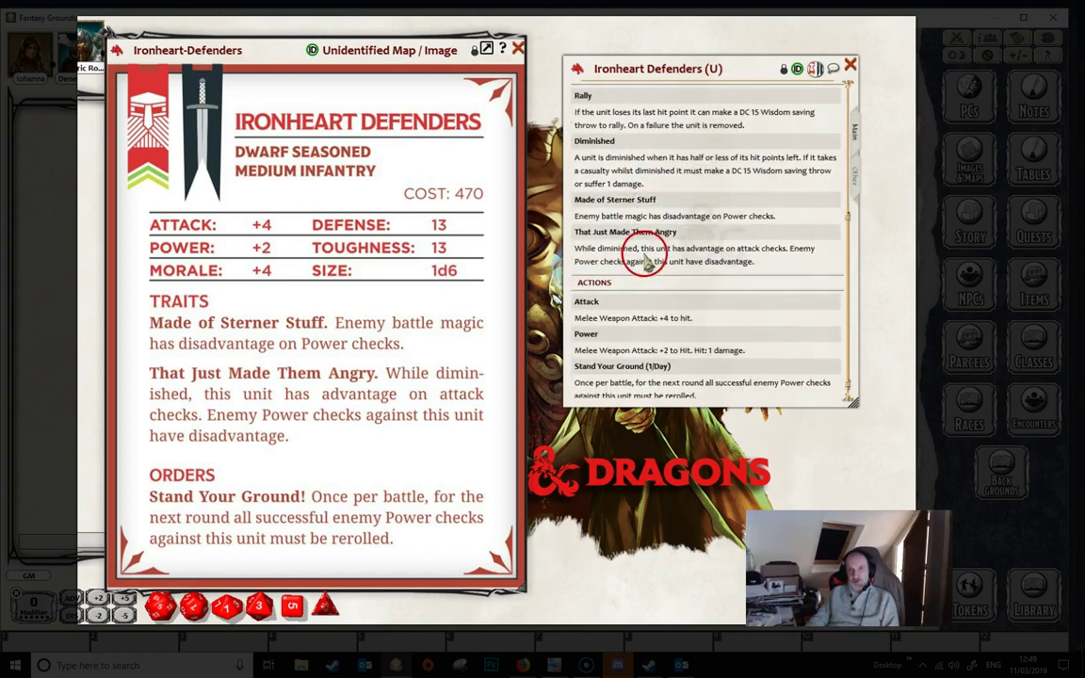
left_click_drag(575, 311, 676, 316)
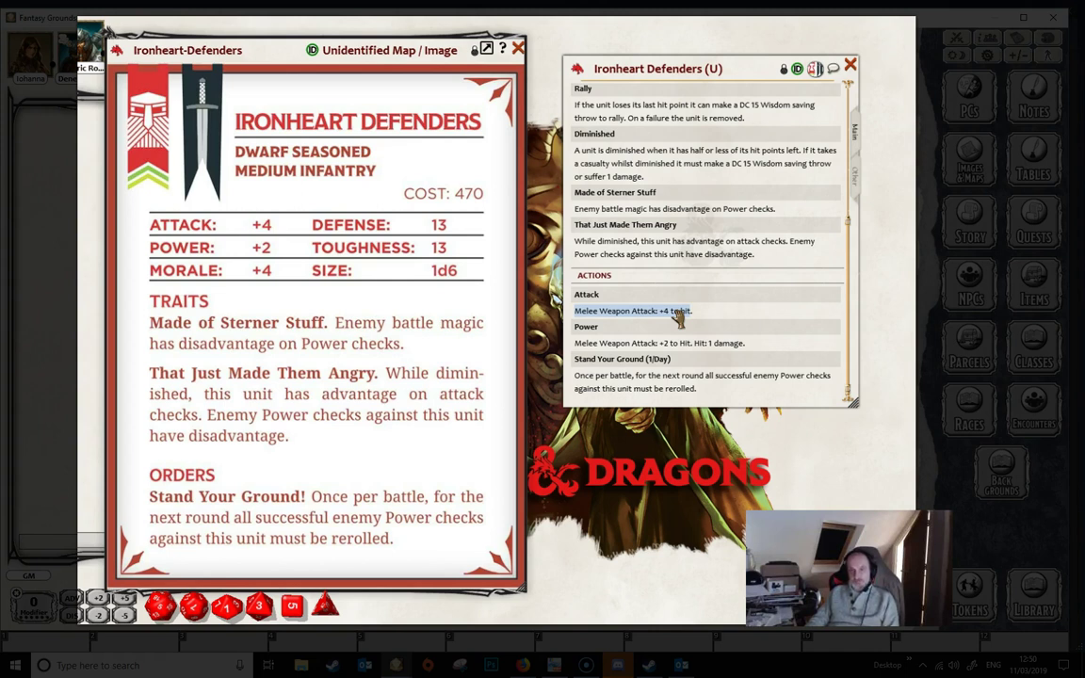
left_click(739, 308)
left_click(356, 301)
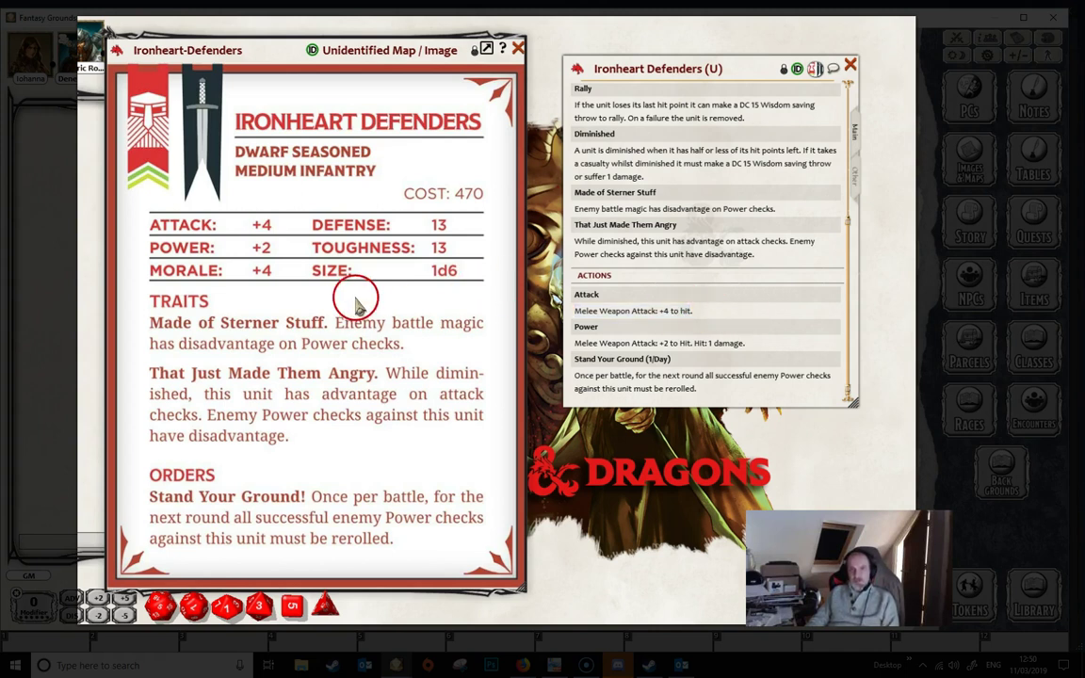
left_click_drag(691, 342, 603, 347)
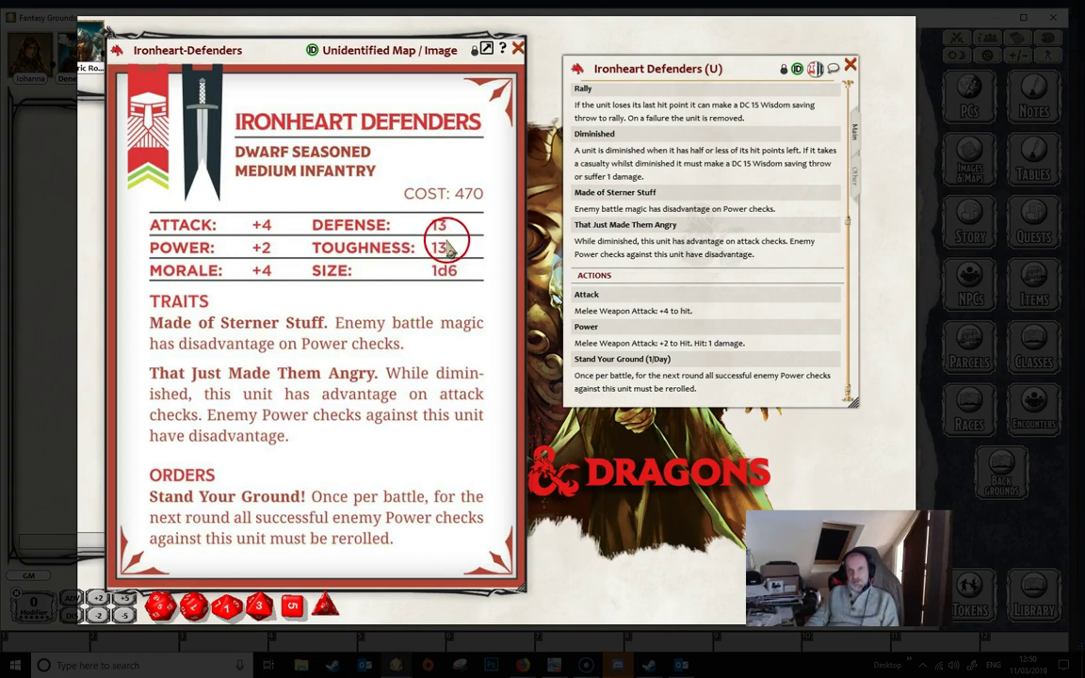
left_click_drag(574, 343, 690, 343)
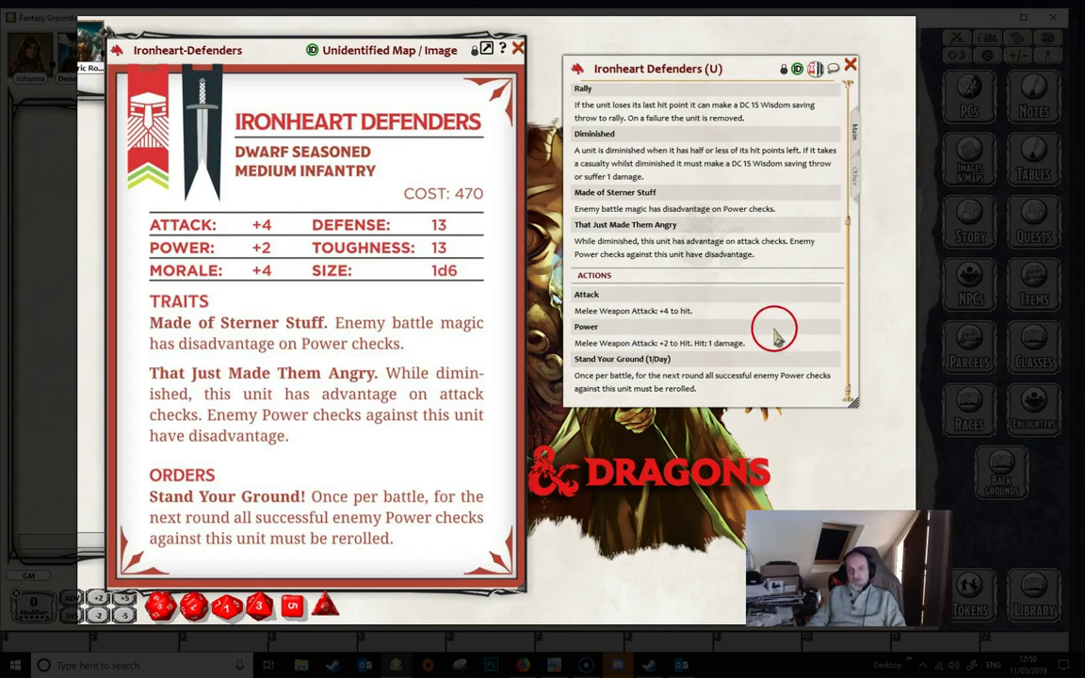
Examine the unit's Strength score, open the Effects list to review the custom AC modifiers, and close it.
scroll(765, 310, "up", 5)
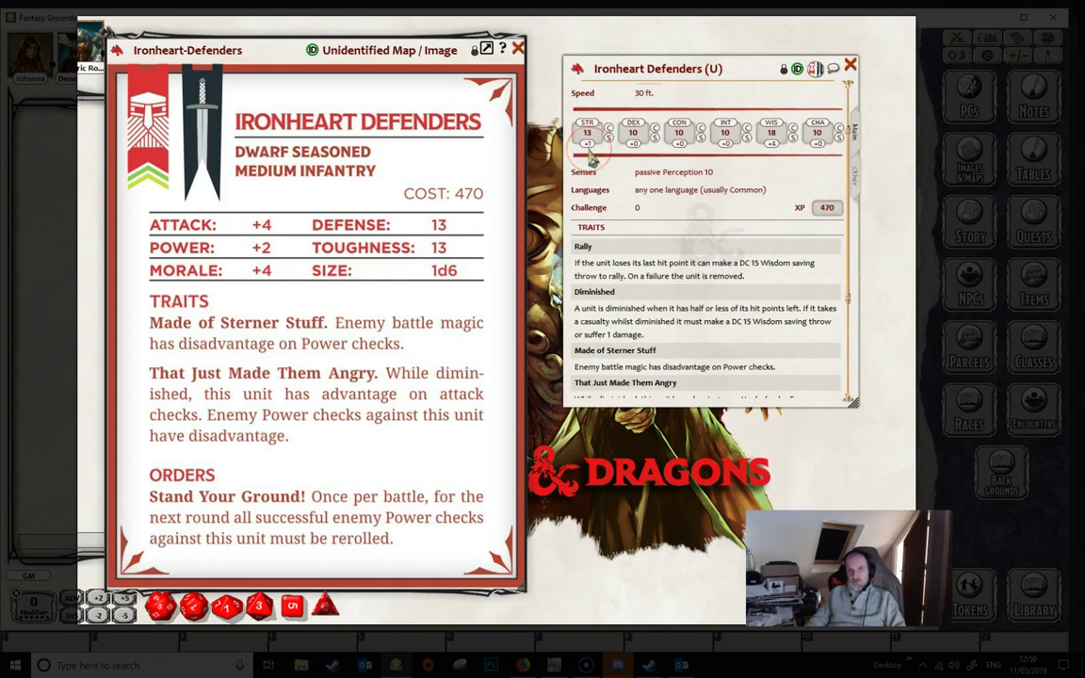
left_click(588, 137)
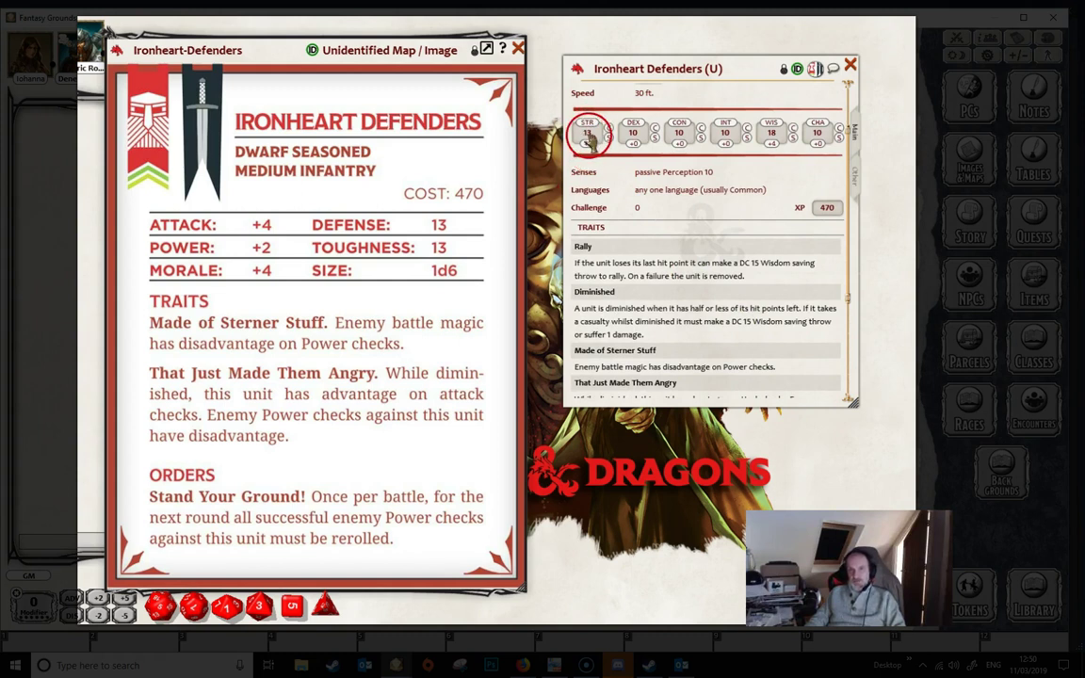
left_click(1051, 58)
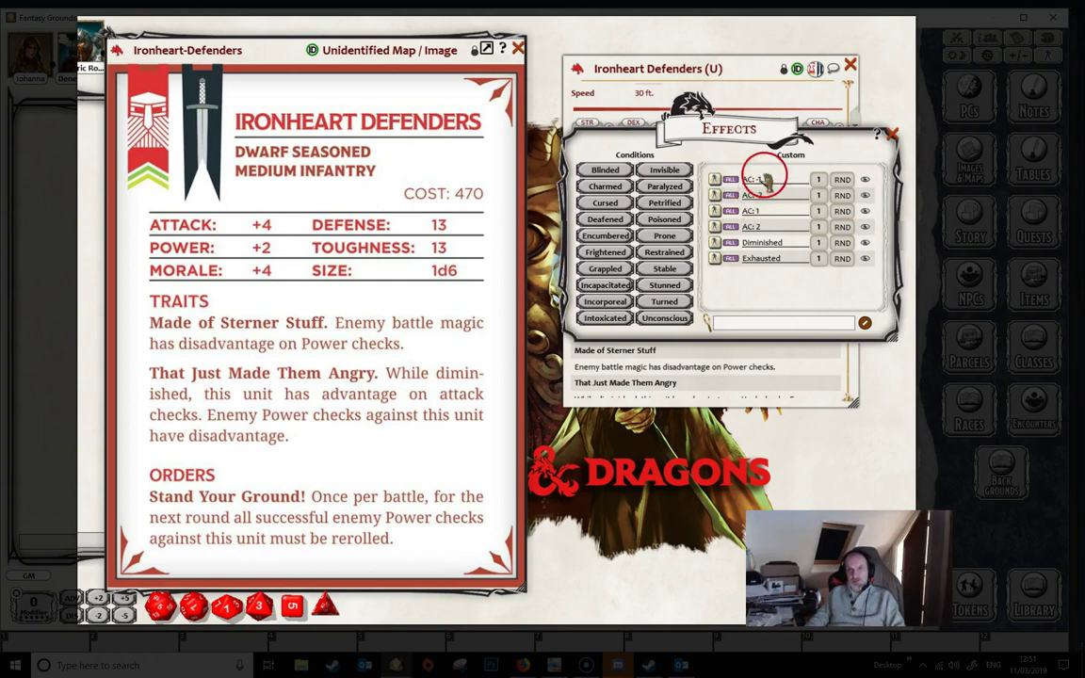
left_click_drag(765, 130, 759, 230)
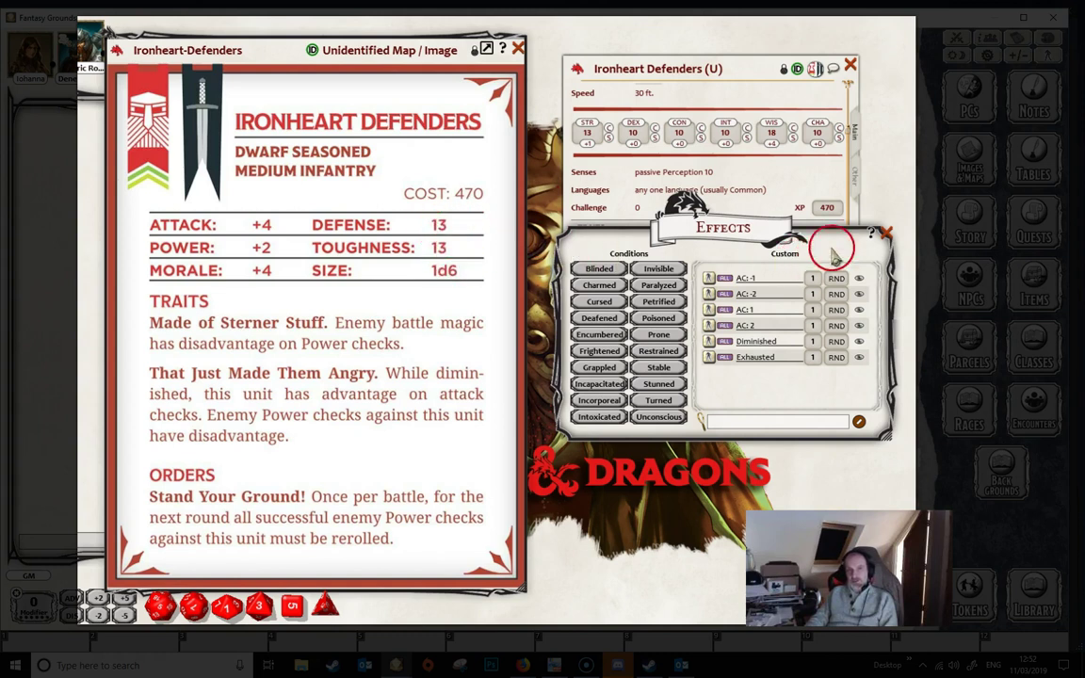
left_click(886, 232)
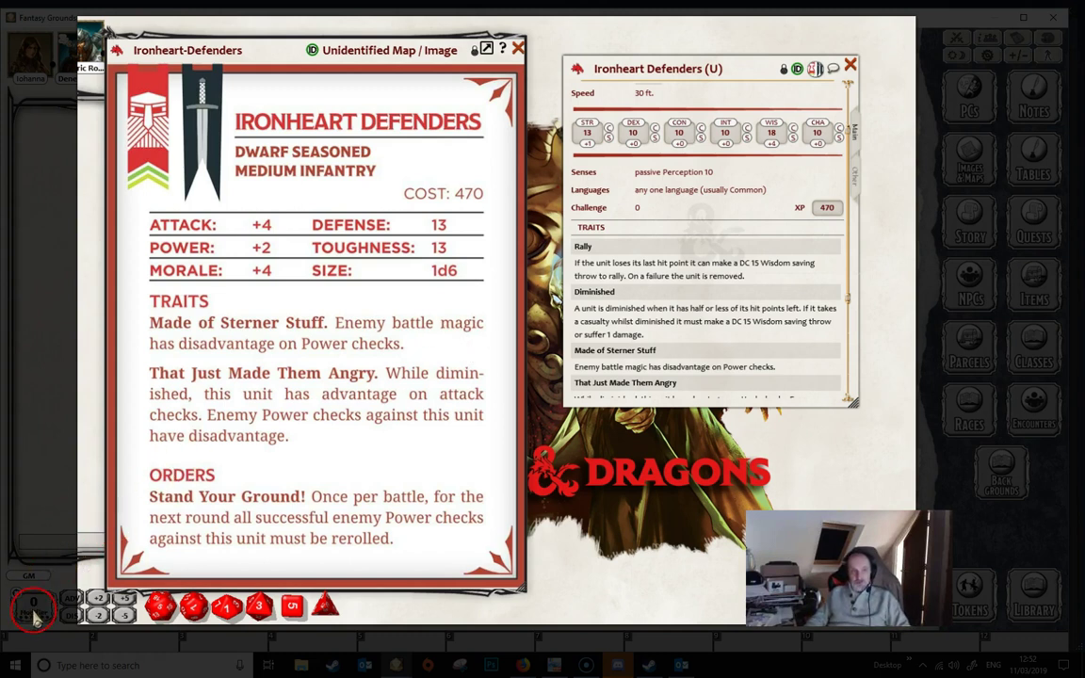
Examine the DC 15 Wisdom save in Diminished, the Power action's hit bonus and 1 damage, and the save in Rally.
left_click_drag(831, 321, 732, 321)
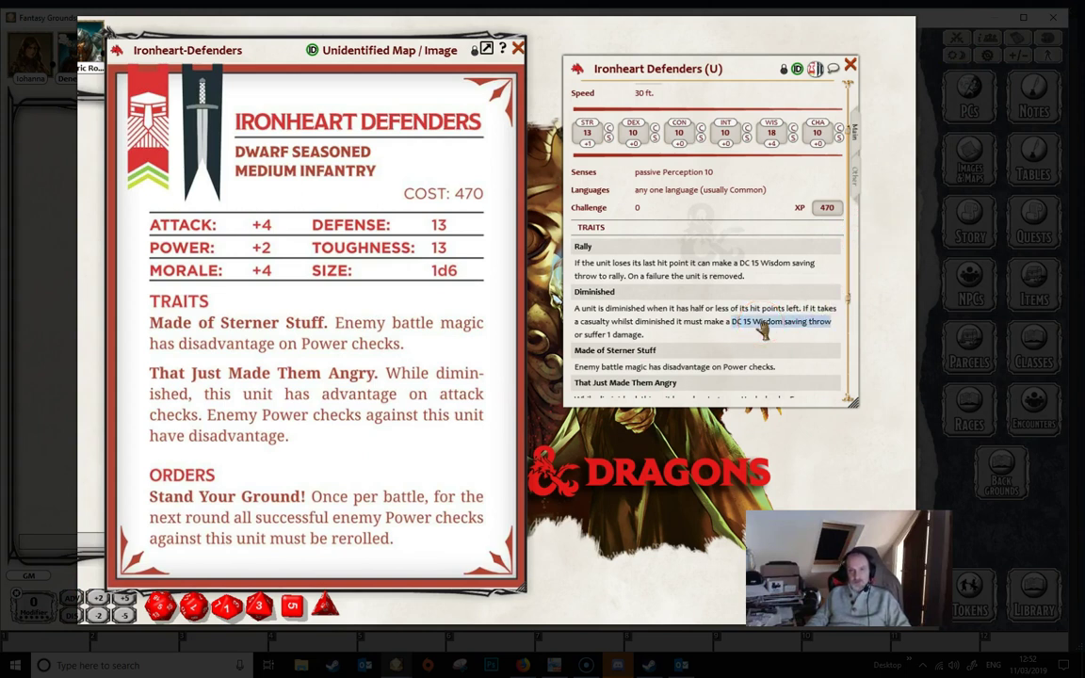
scroll(763, 327, "down", 3)
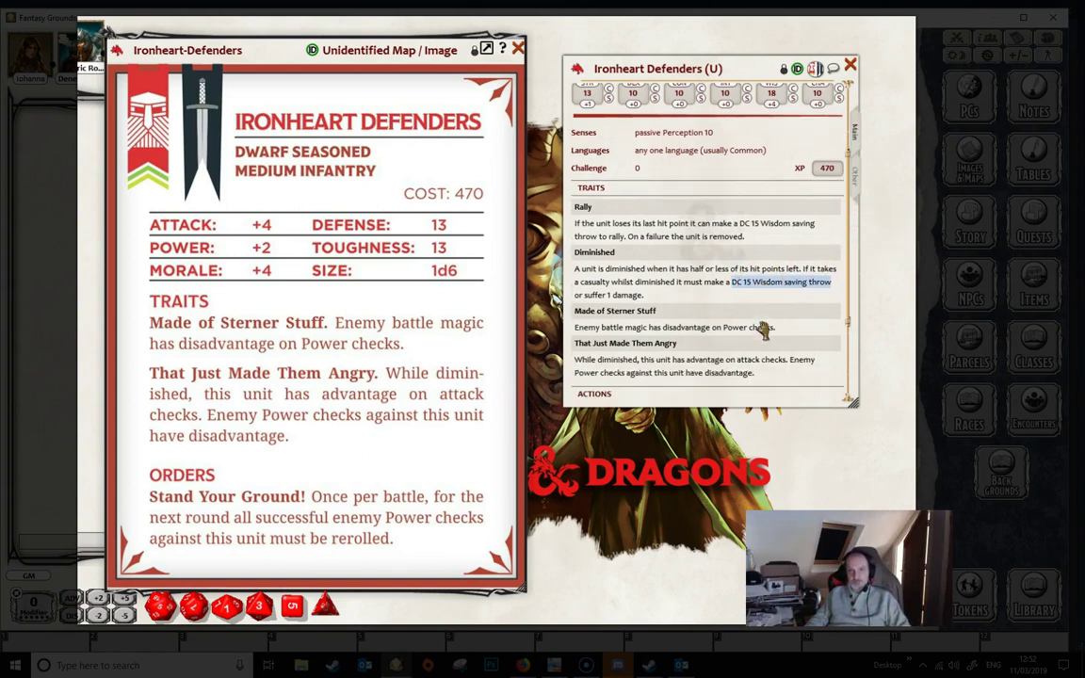
left_click_drag(692, 343, 574, 343)
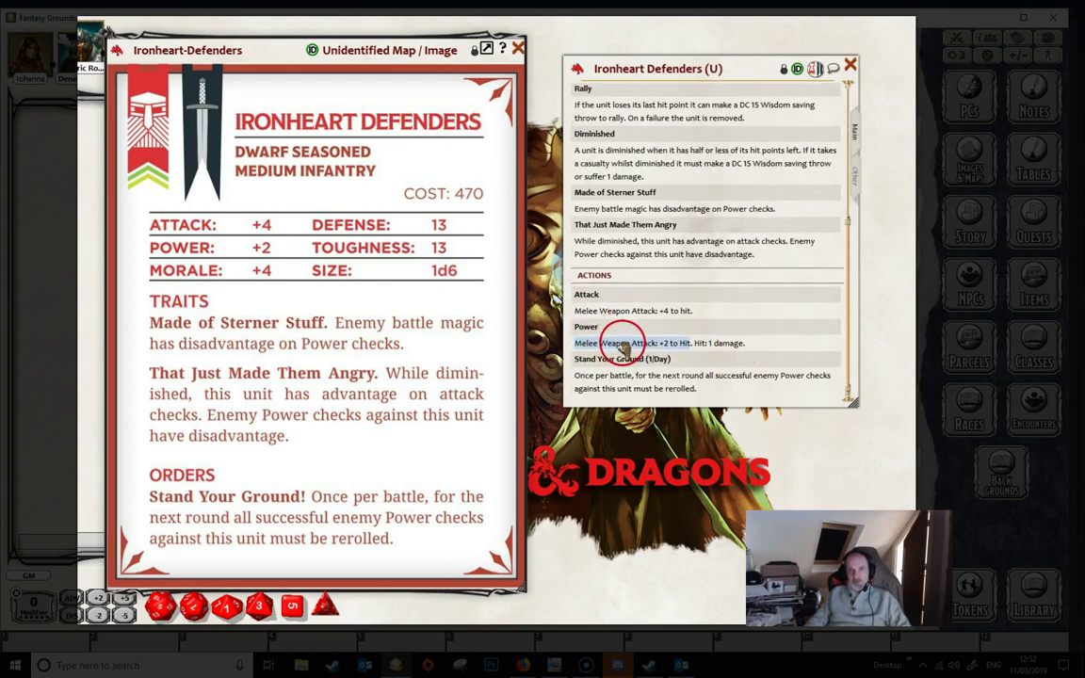
left_click_drag(631, 344, 724, 349)
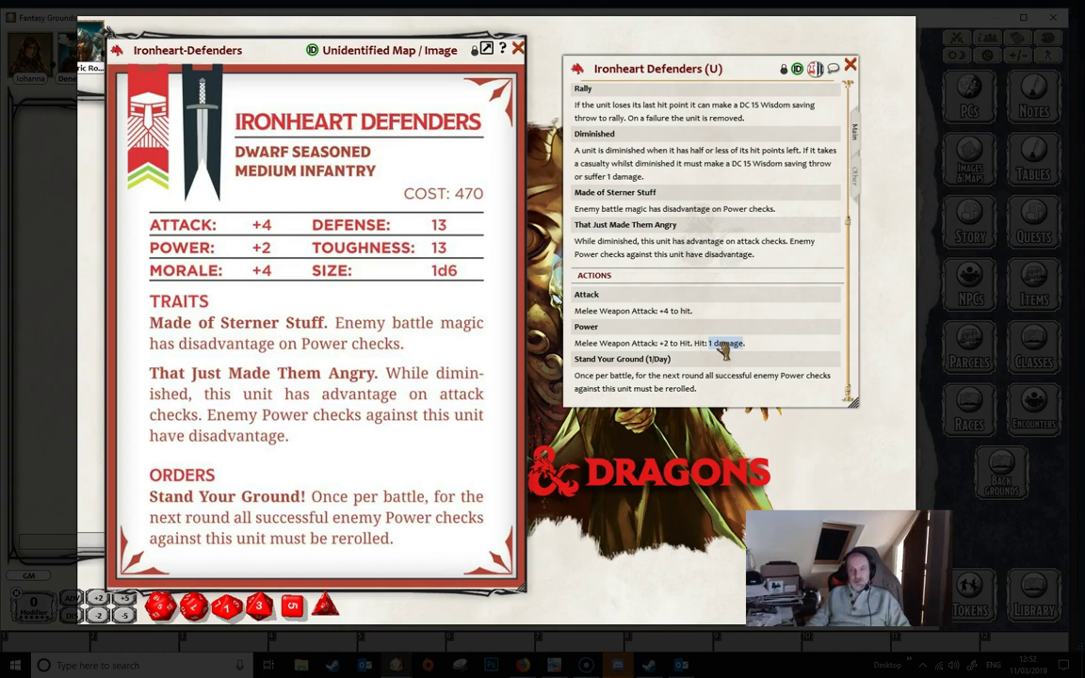
left_click_drag(724, 348, 725, 347)
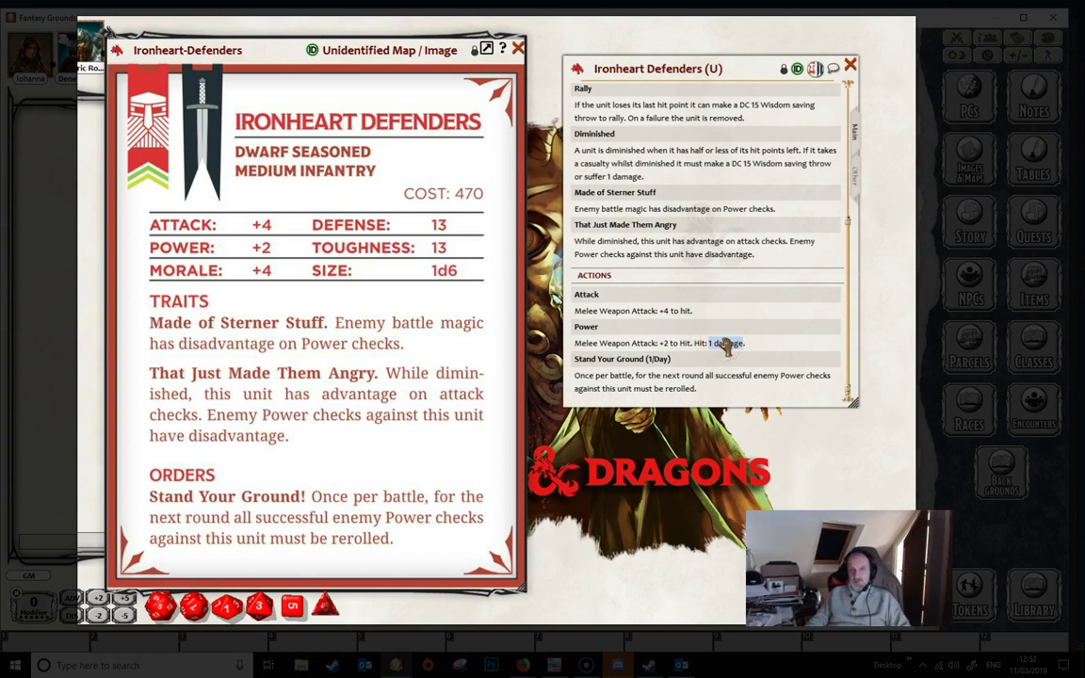
left_click_drag(727, 346, 796, 306)
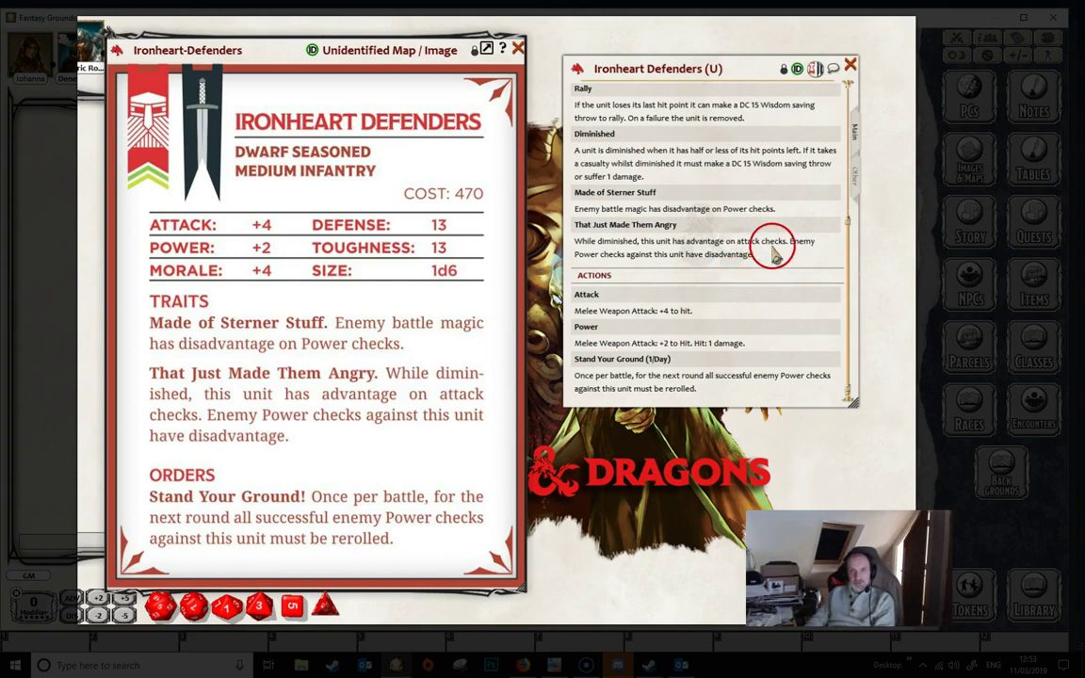
scroll(775, 249, "up", 2)
scroll(782, 141, "up", 3)
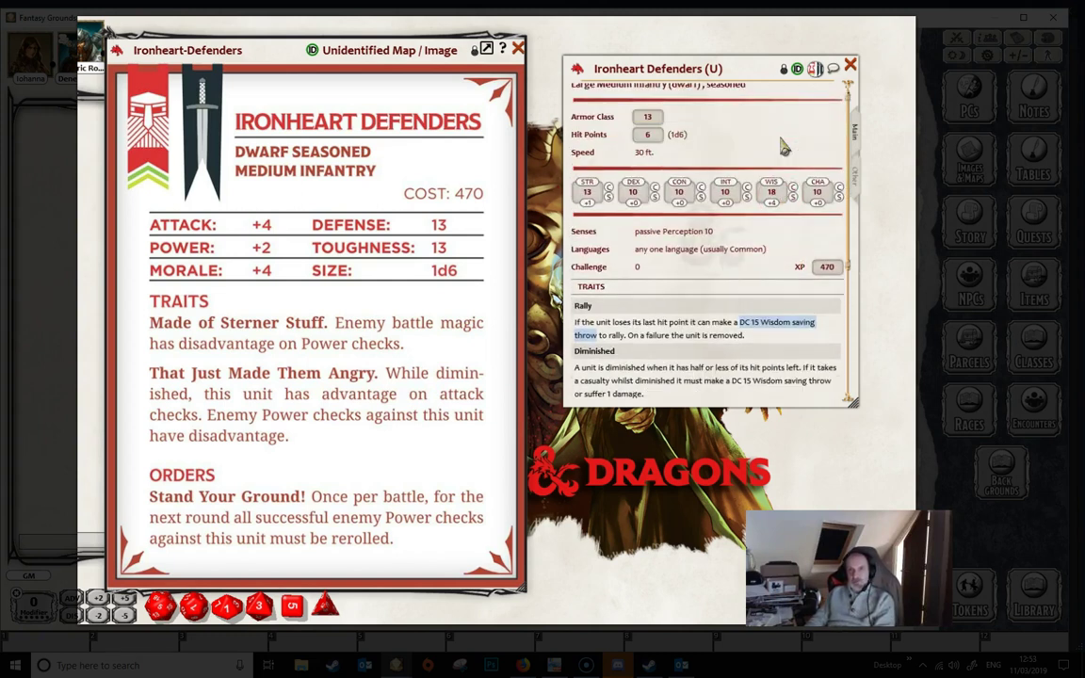
scroll(748, 122, "down", 1)
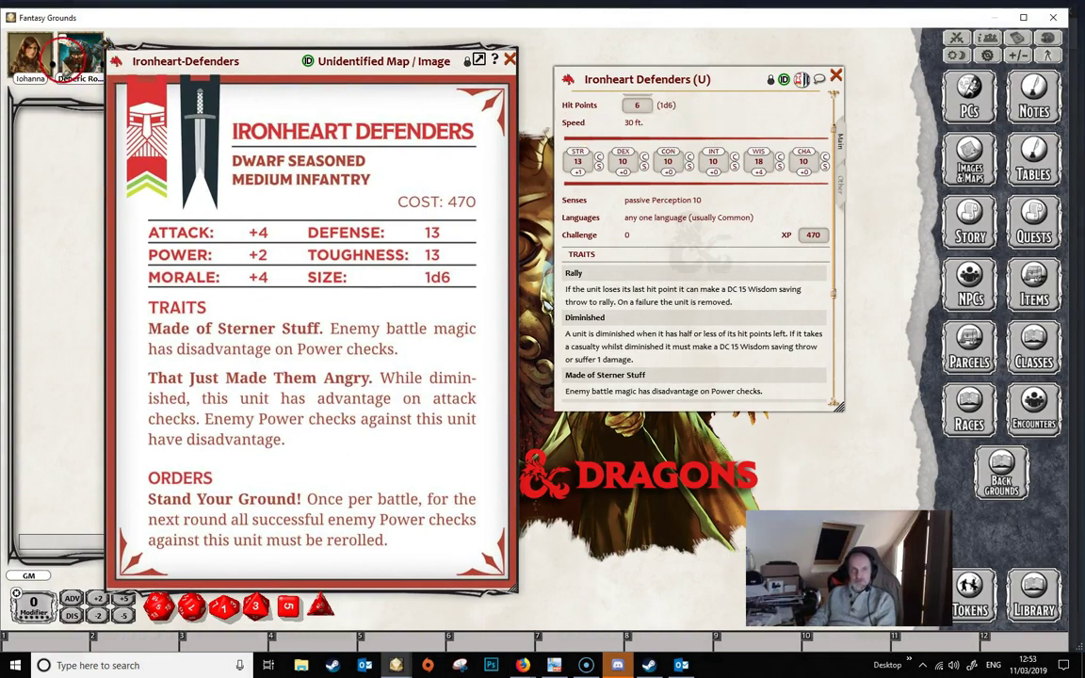
Target the Skeletal Archers token on the battle map with the active Ironheart Defenders unit.
scroll(697, 213, "up", 2)
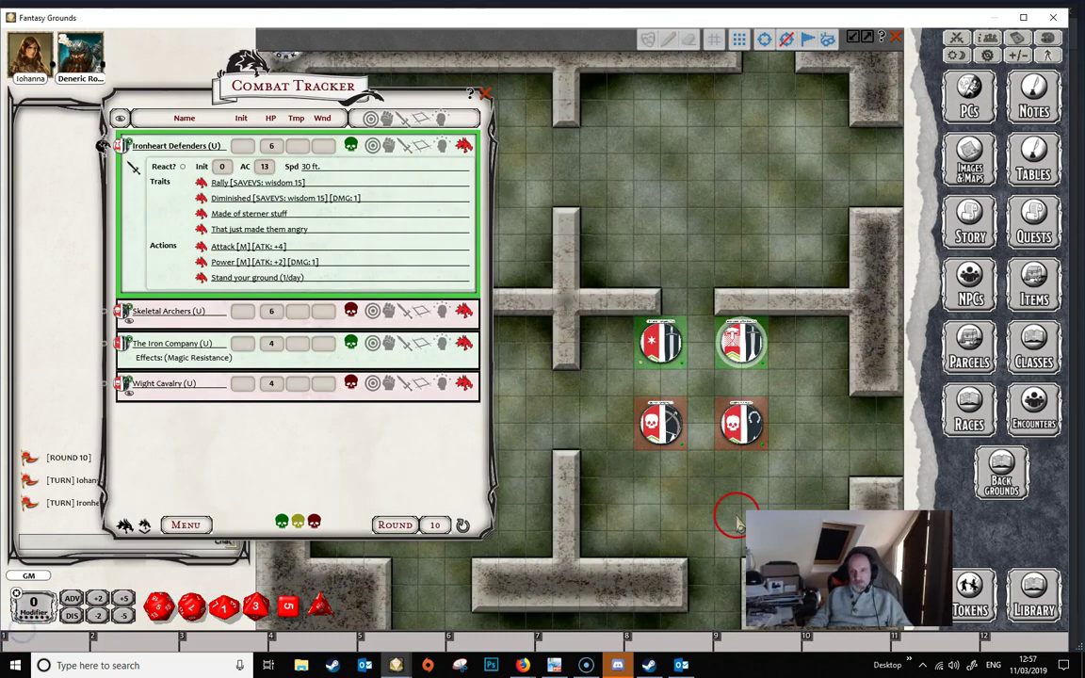
scroll(711, 514, "up", 3)
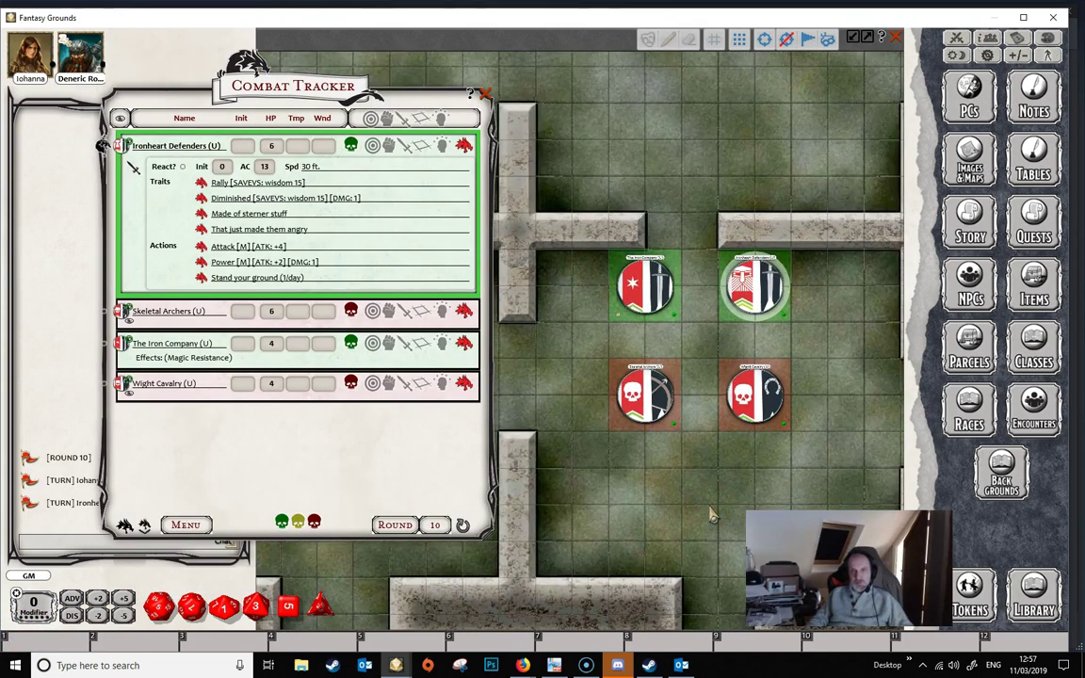
left_click_drag(708, 471, 697, 506)
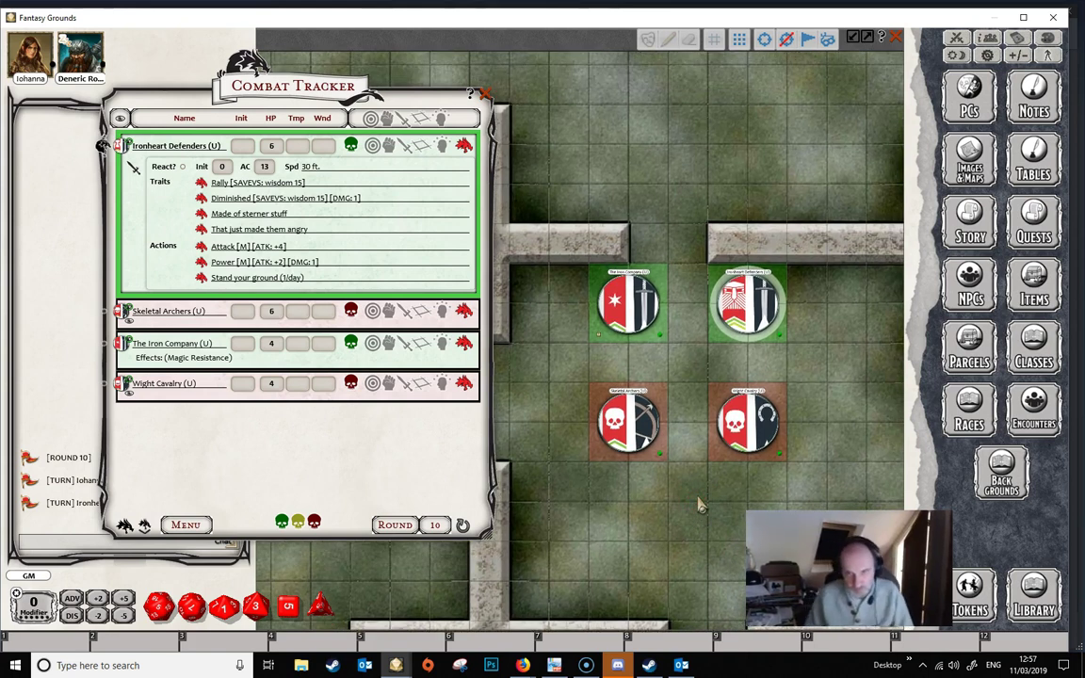
left_click(641, 570)
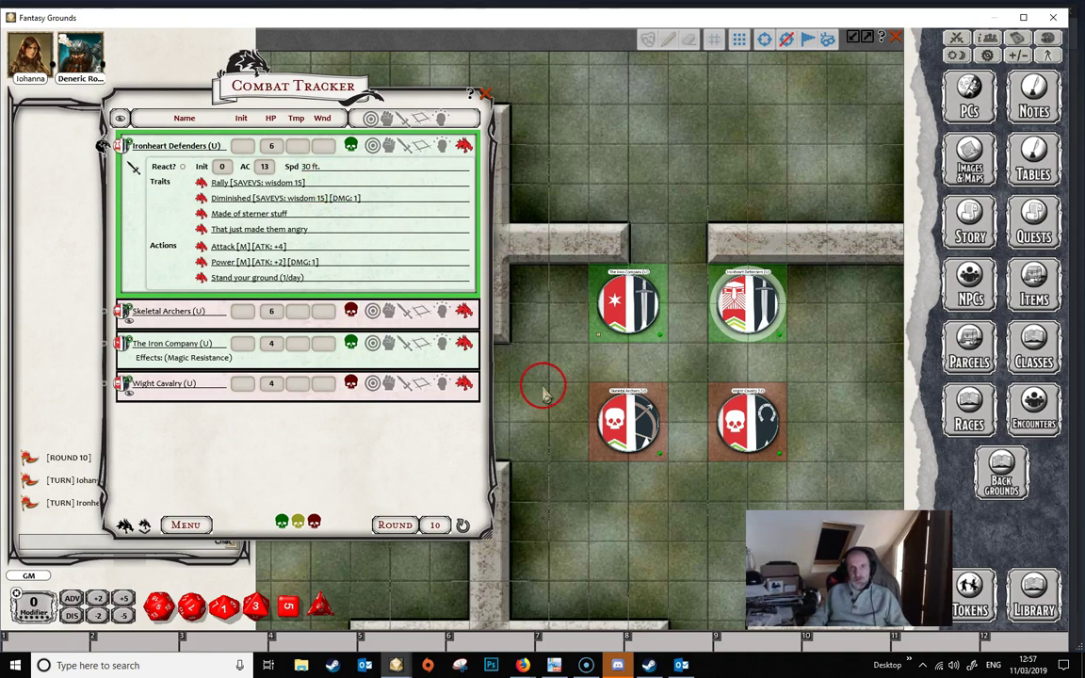
left_click(626, 425, "ctrl")
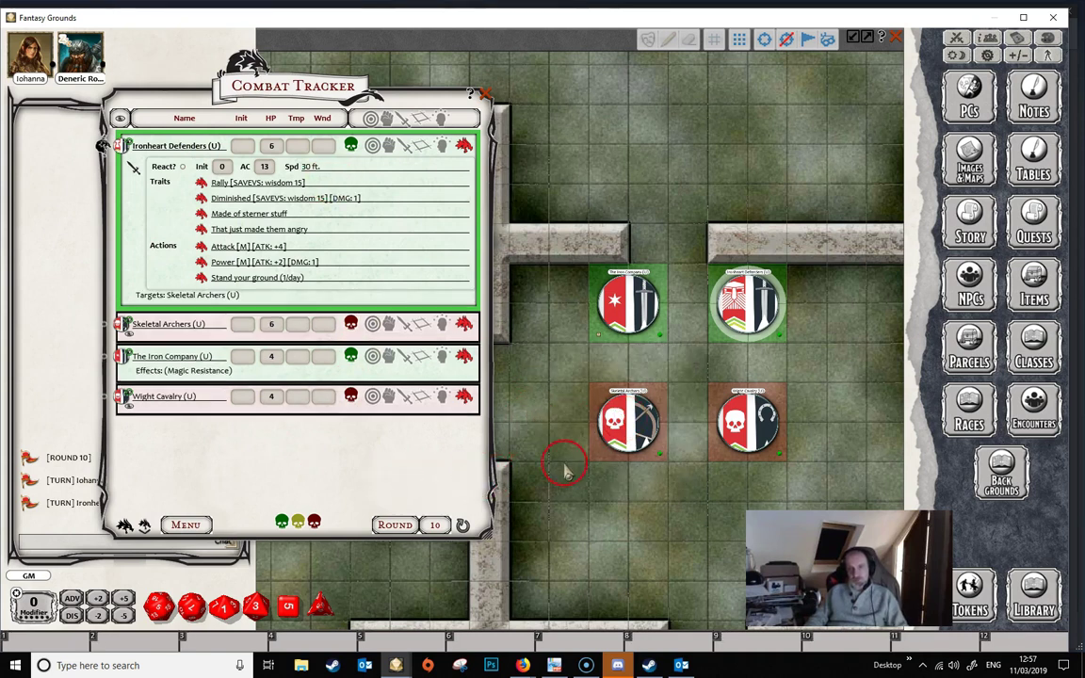
scroll(624, 506, "up", 2)
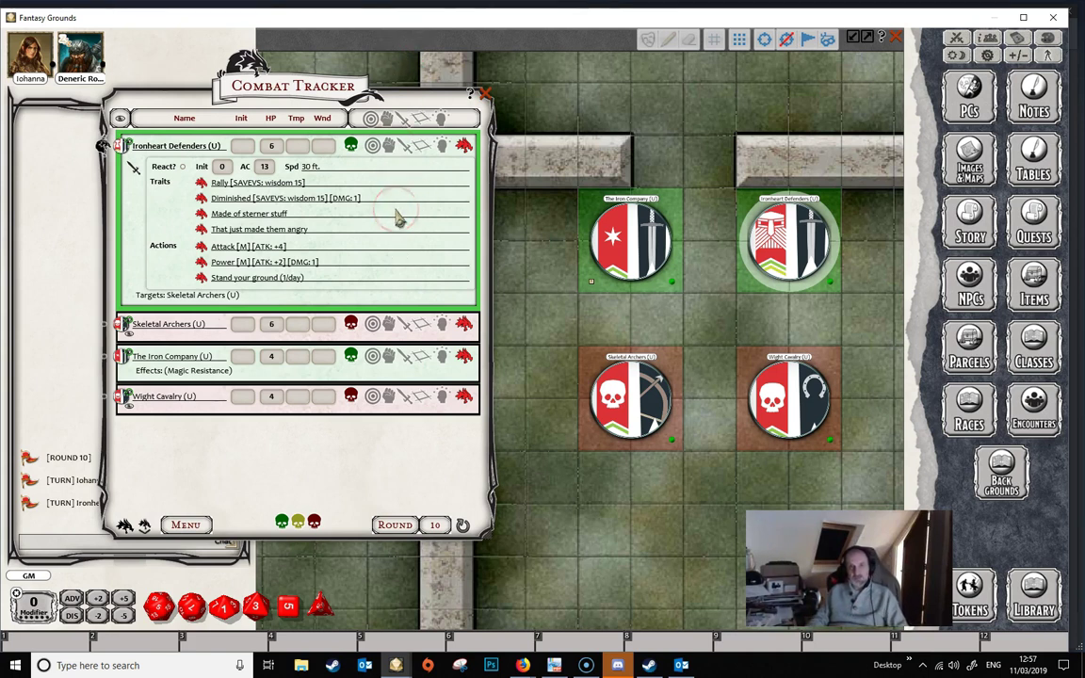
Move The Iron Company token next to the Skeletal Archers and roll the Ironheart Defenders' Attack against the targeted archers.
left_click_drag(637, 246, 640, 295)
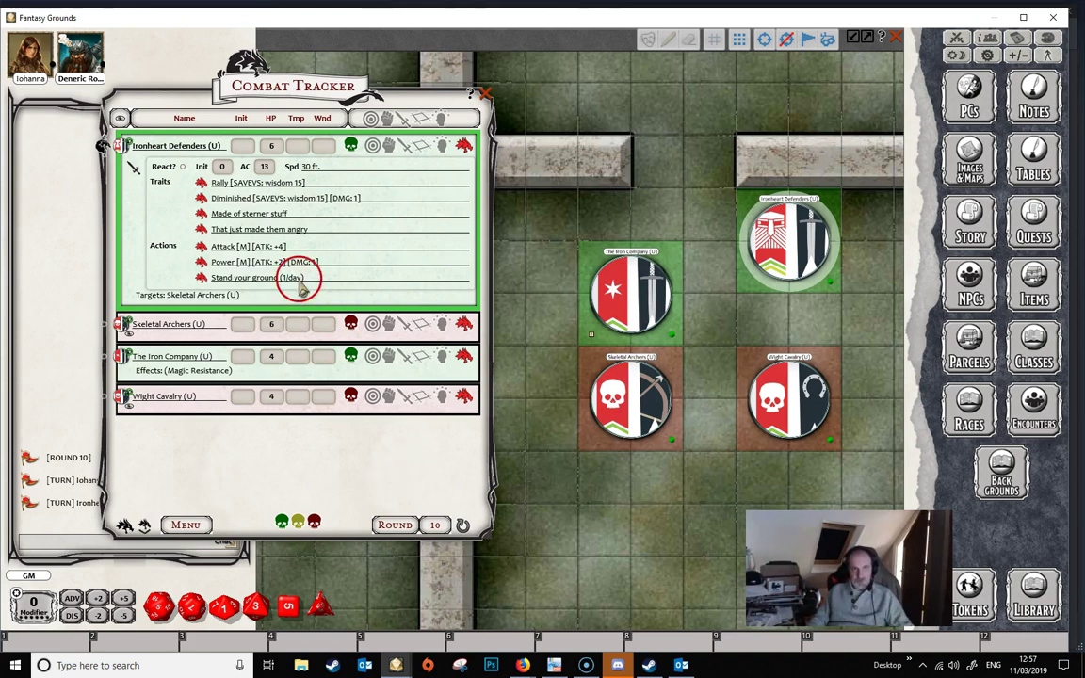
double_click(271, 246)
left_click_drag(320, 106, 476, 88)
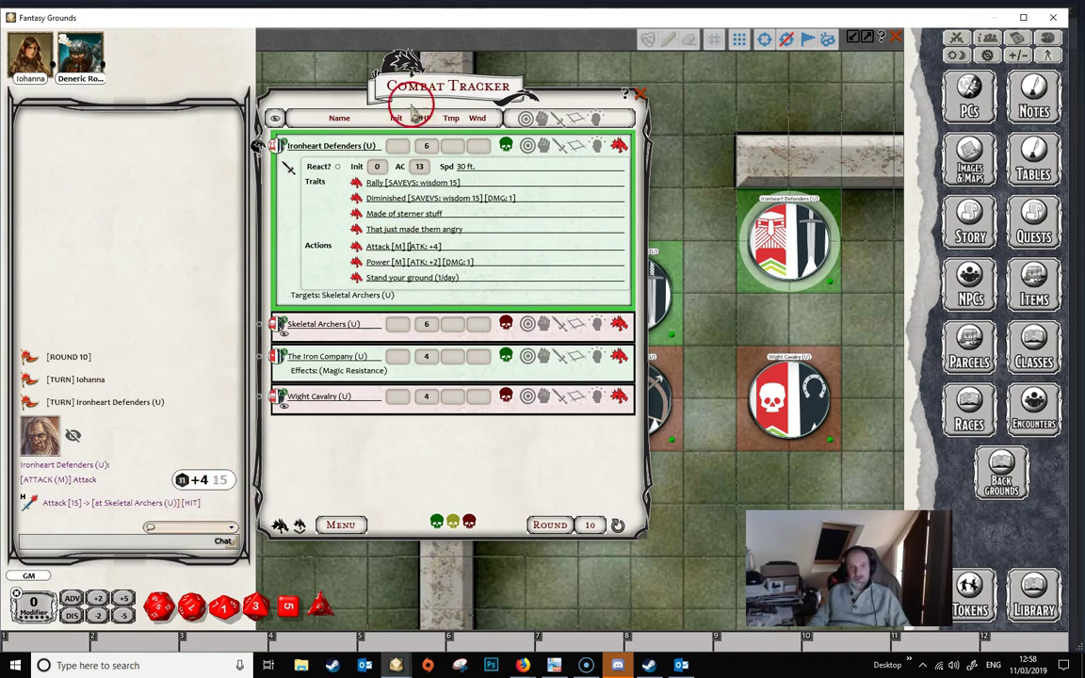
left_click_drag(412, 94, 274, 83)
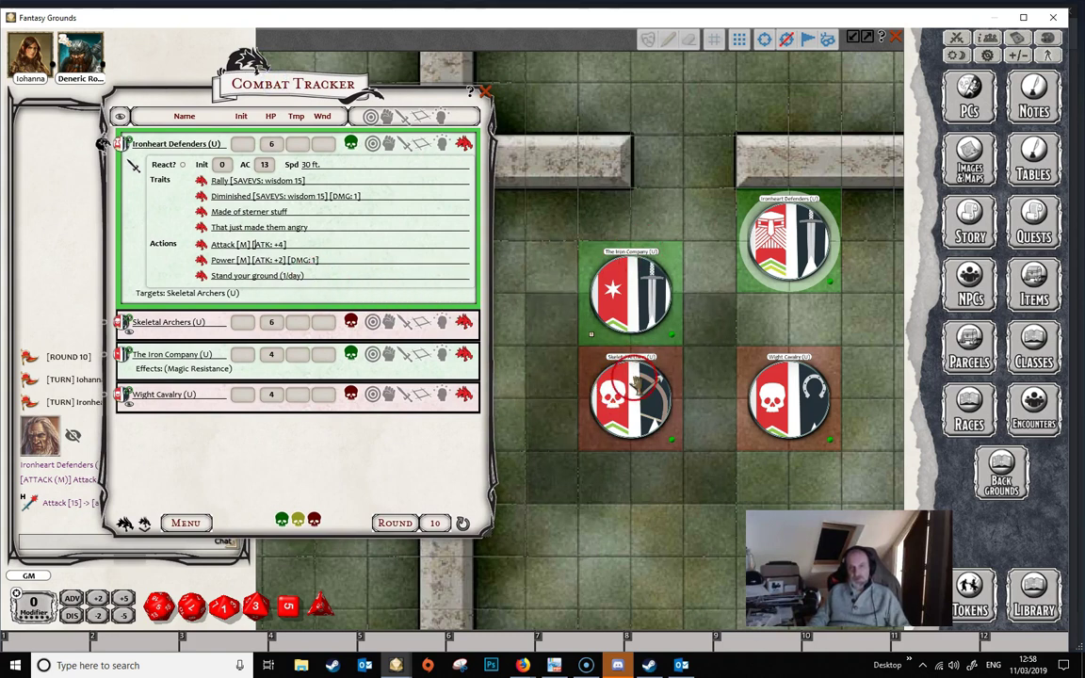
Show the Skeletal Archers' attributes in the Combat Tracker, and check their Strength and Armor Class in their NPC record.
left_click(388, 322)
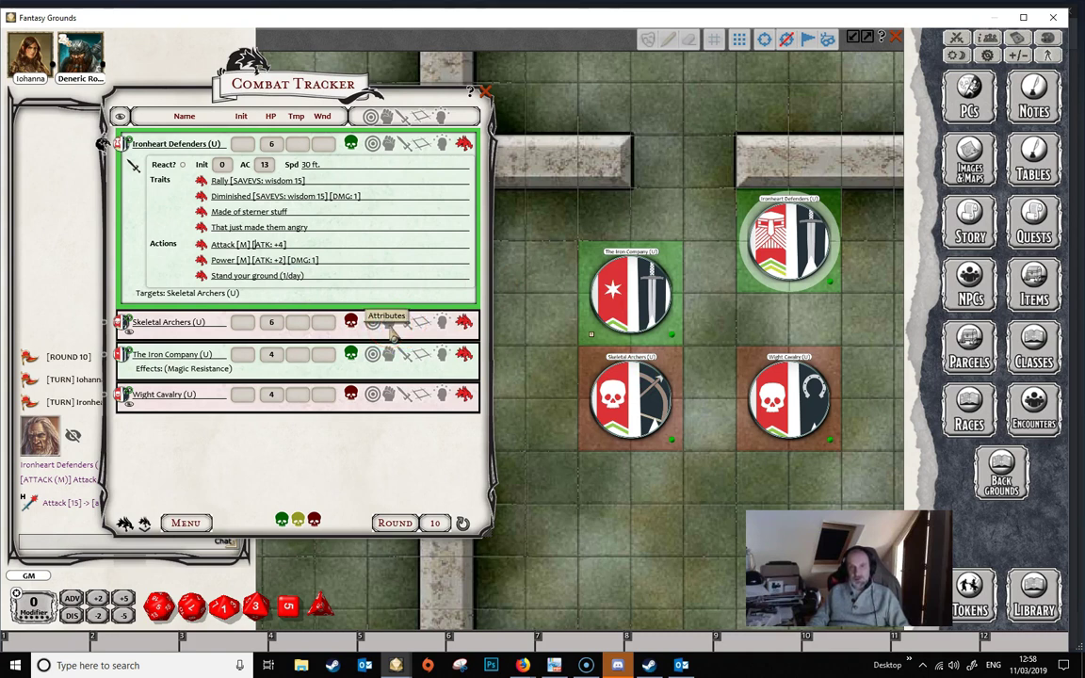
left_click(388, 322)
left_click(174, 343)
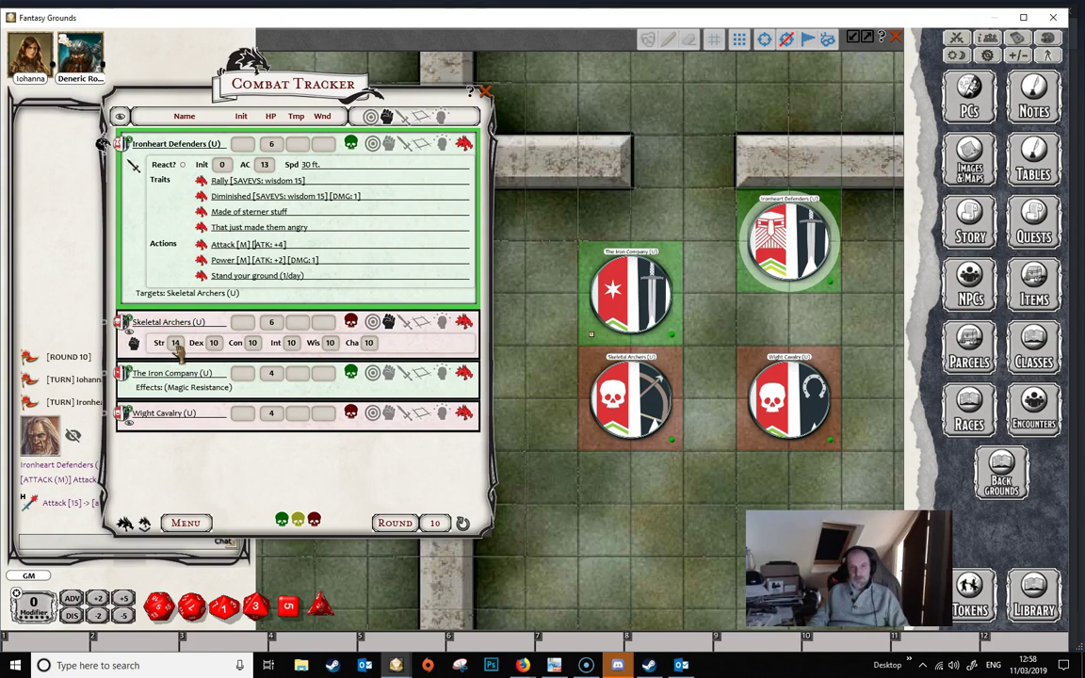
left_click(462, 326)
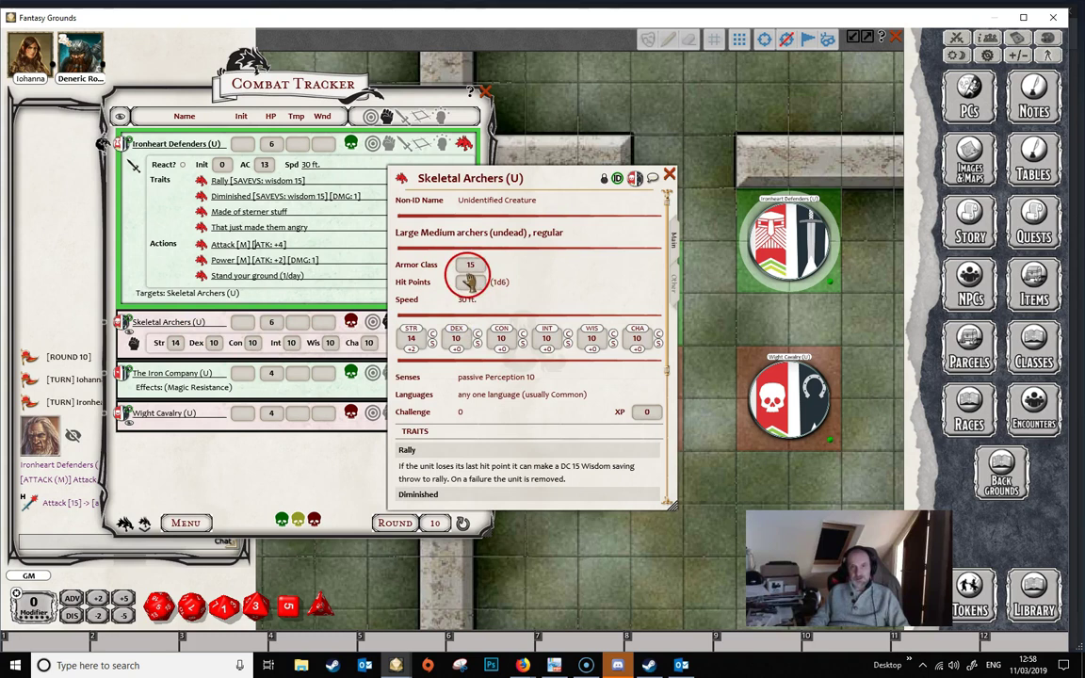
left_click(668, 175)
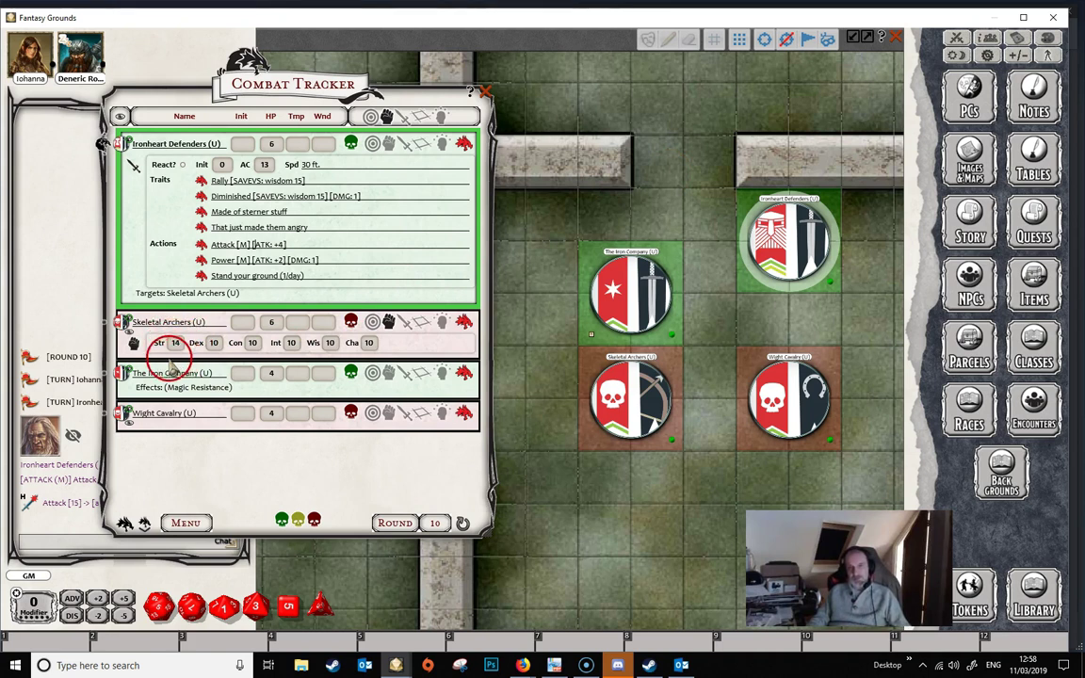
Apply the custom AC: -1 effect to the Skeletal Archers and roll the Ironheart Defenders' Power action against them.
left_click(1046, 55)
left_click_drag(725, 256, 907, 39)
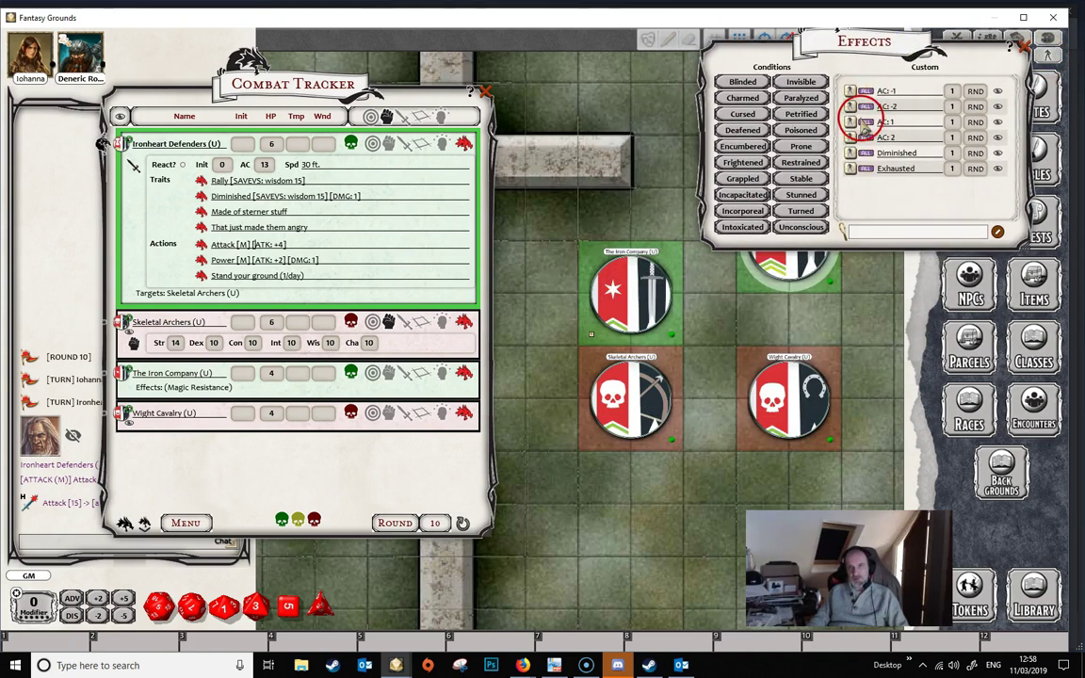
left_click_drag(850, 95, 418, 347)
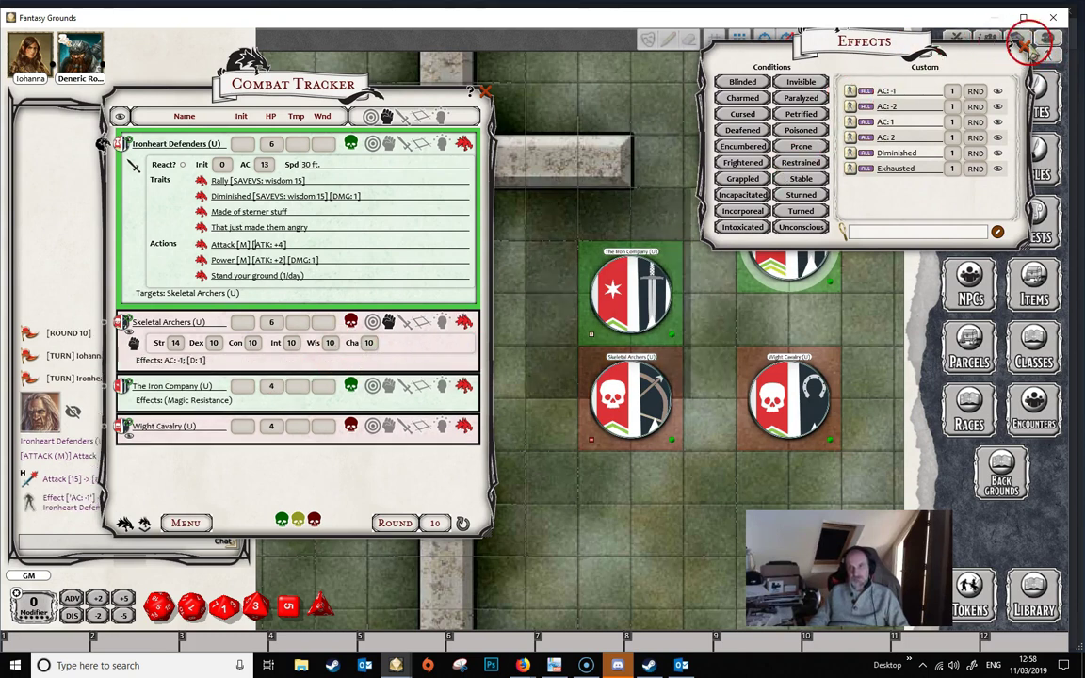
left_click(1046, 43)
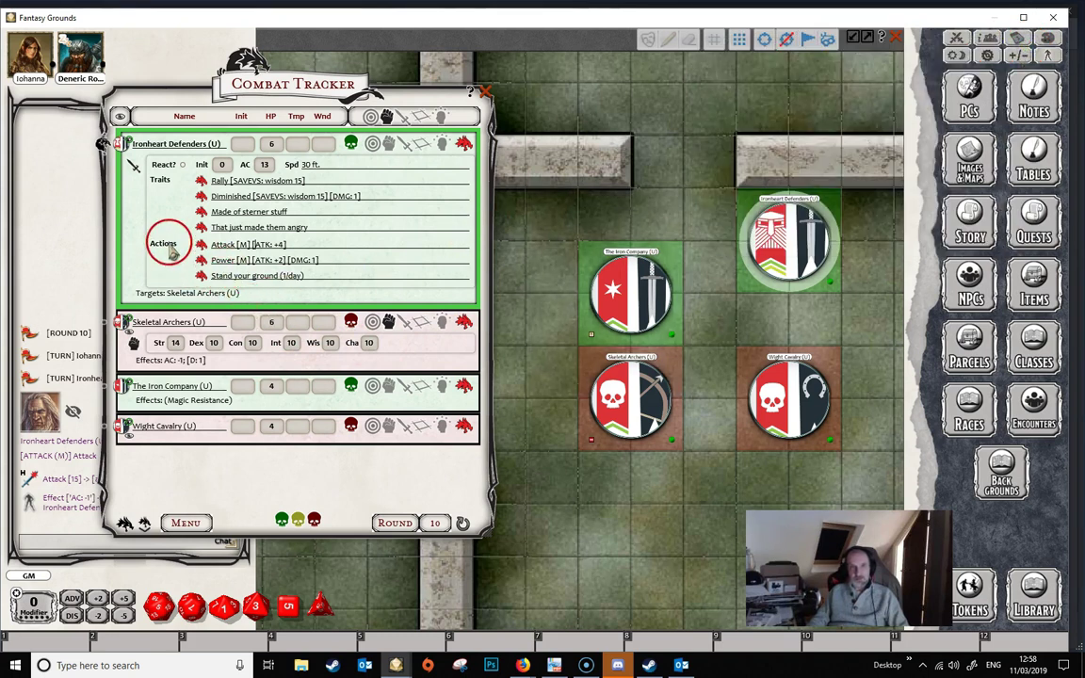
double_click(271, 260)
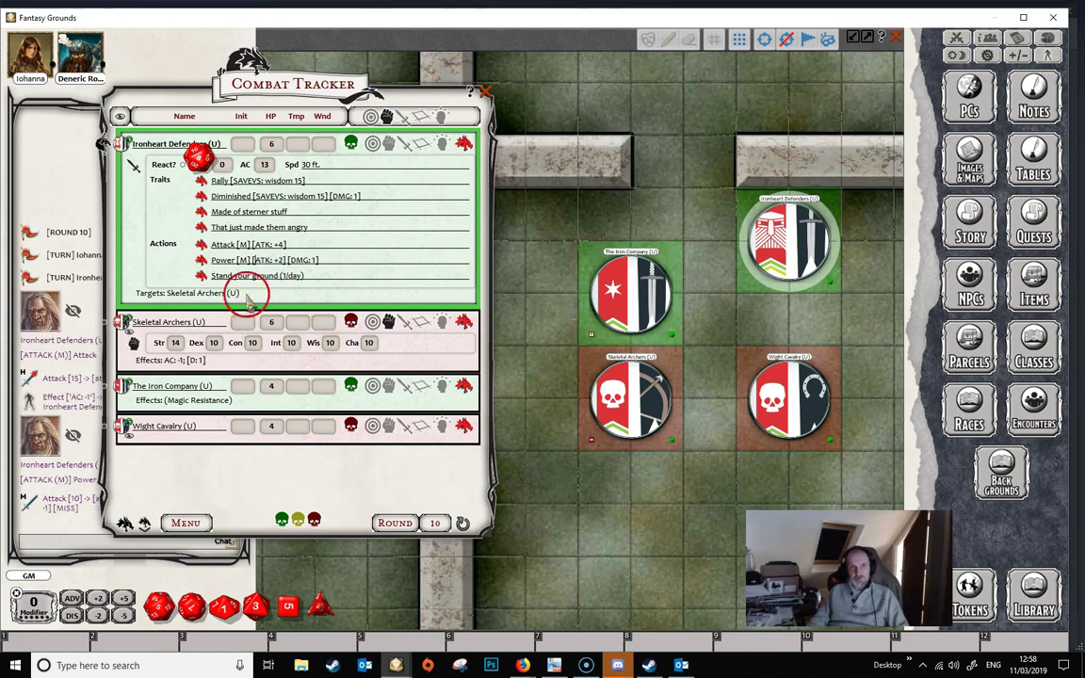
Review the Power roll in the chat, advance the turn to the Skeletal Archers and target the Ironheart Defenders with them.
left_click_drag(307, 106, 476, 94)
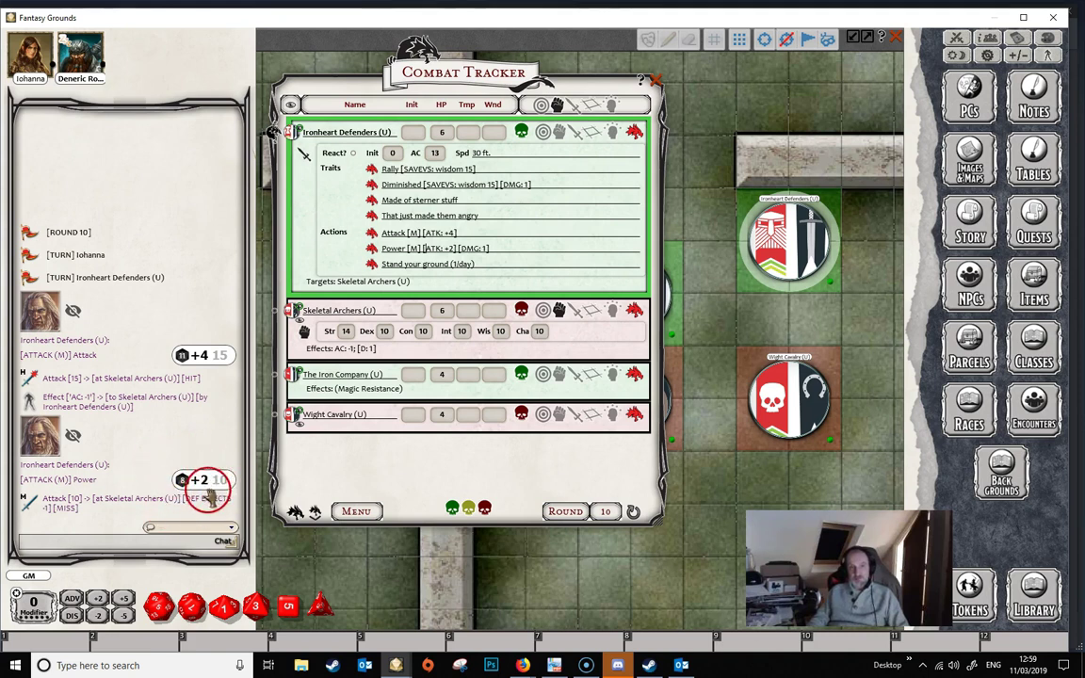
left_click_drag(482, 74, 294, 88)
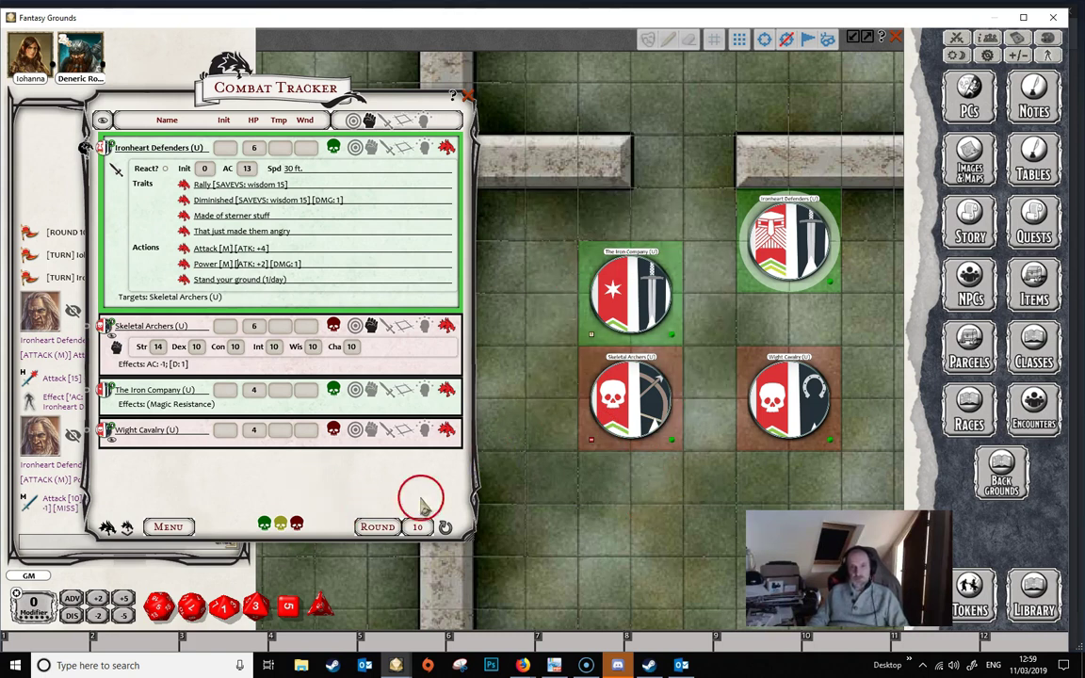
left_click(129, 530)
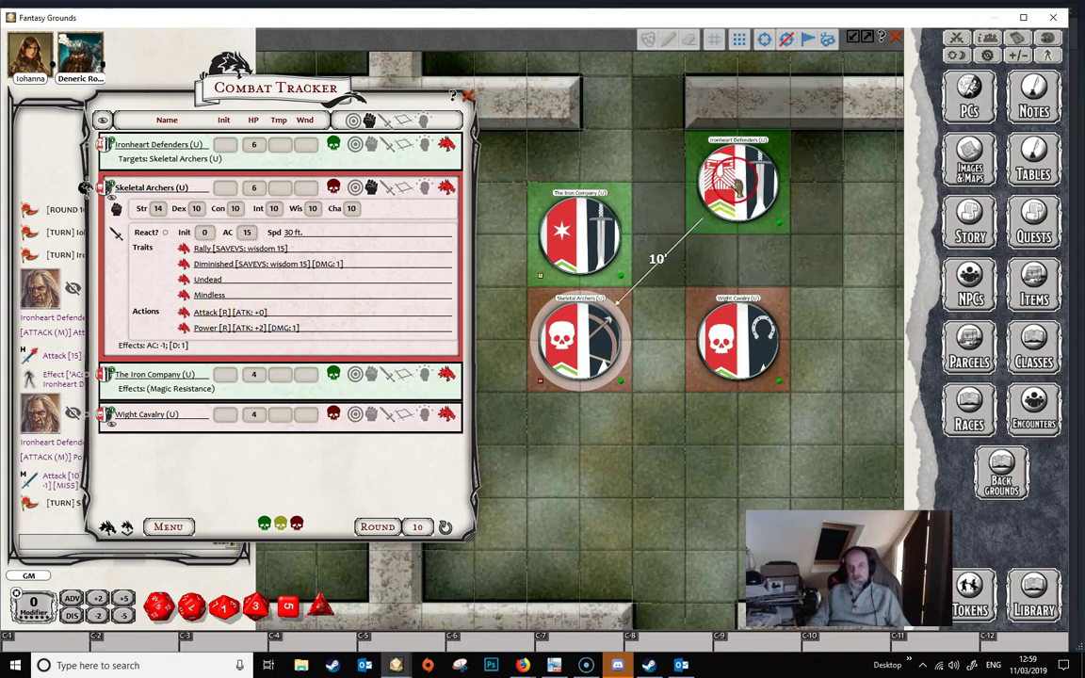
left_click(740, 186, "ctrl")
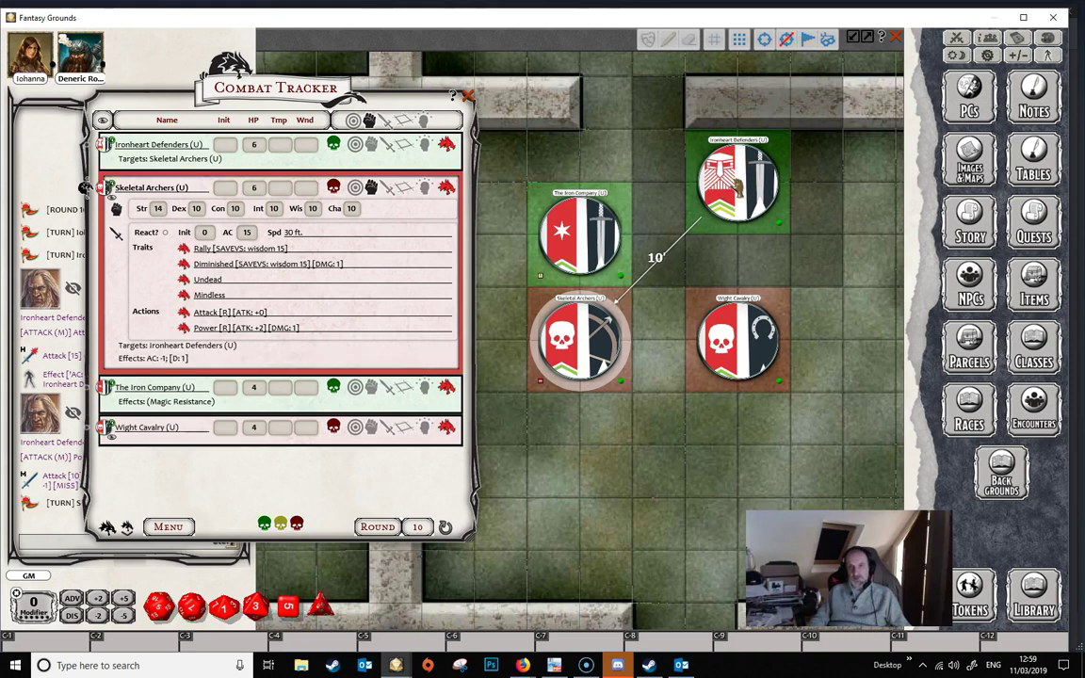
Roll the Skeletal Archers' Attack and the Diminished trait's Wisdom save against the Ironheart Defenders, and check the results in the chat.
double_click(249, 312)
mouse_move(285, 84)
left_mouse_down()
mouse_move(459, 84)
mouse_move(269, 87)
left_mouse_up()
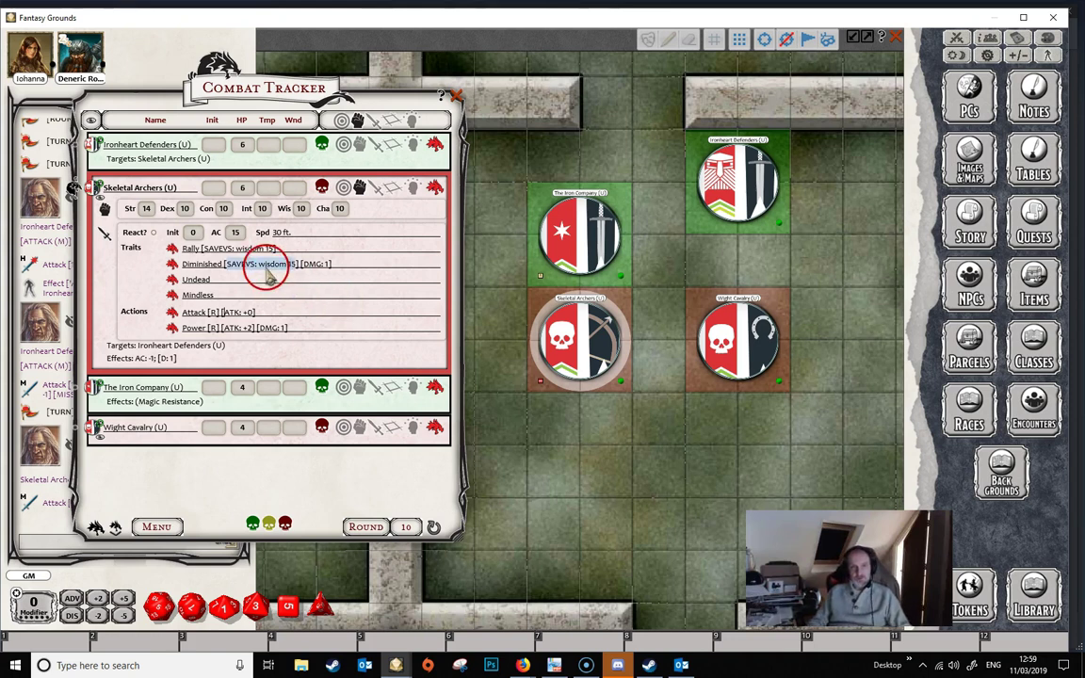
left_click_drag(298, 92, 505, 102)
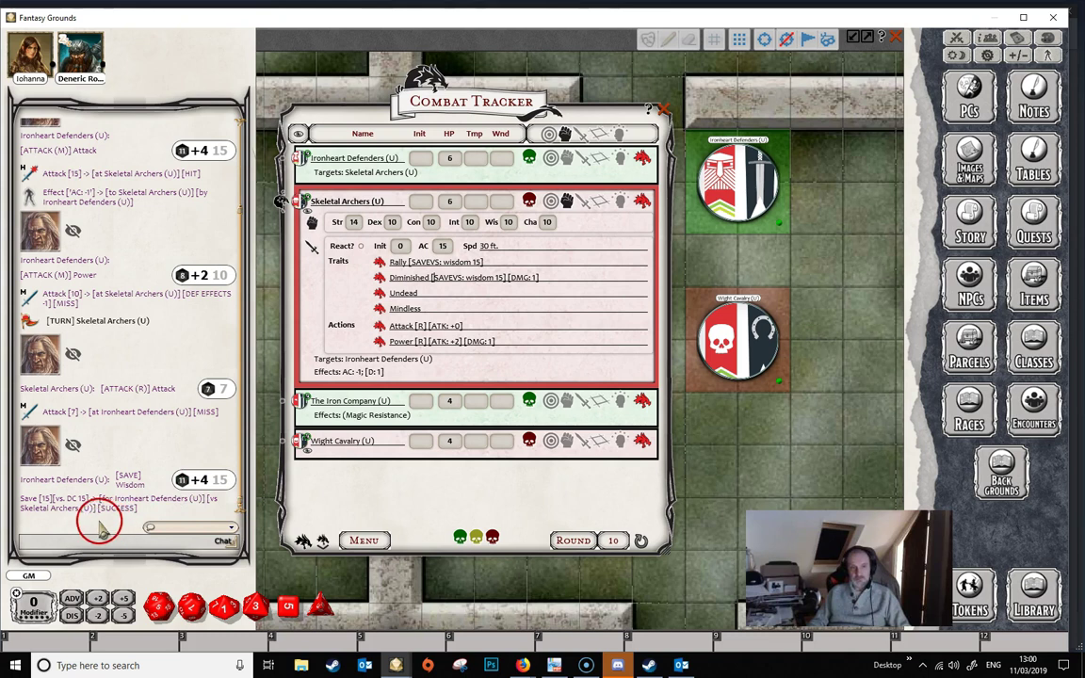
left_click_drag(491, 100, 254, 114)
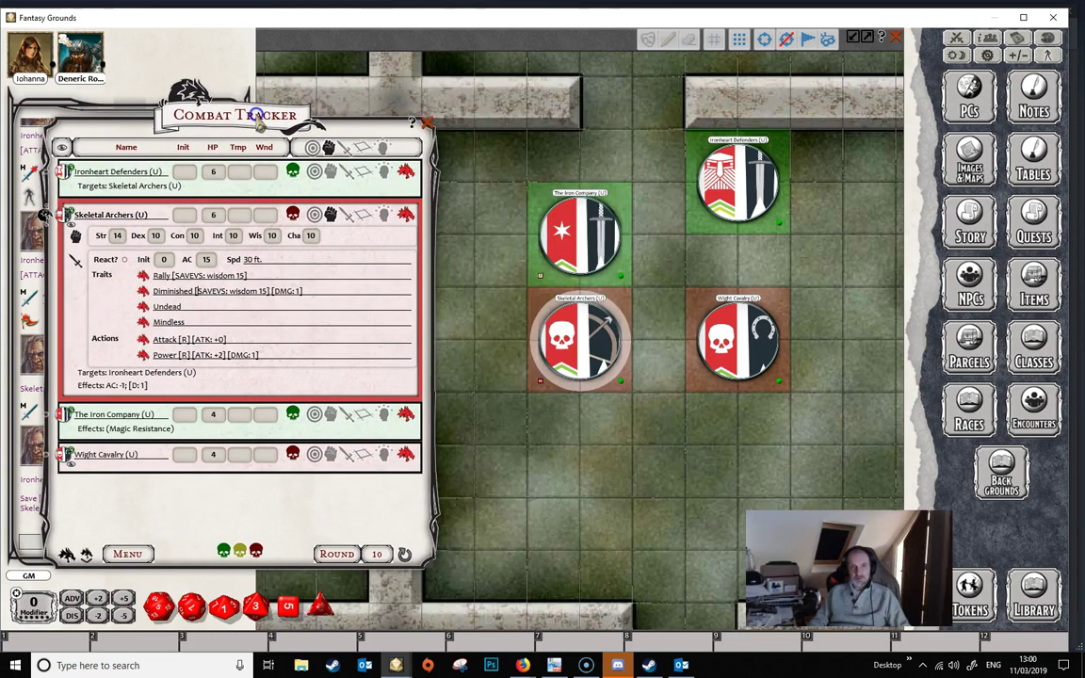
Roll the Skeletal Archers' Power damage of 1 against the Ironheart Defenders and check the damage entry in the chat.
double_click(241, 355)
left_click_drag(247, 112, 197, 121)
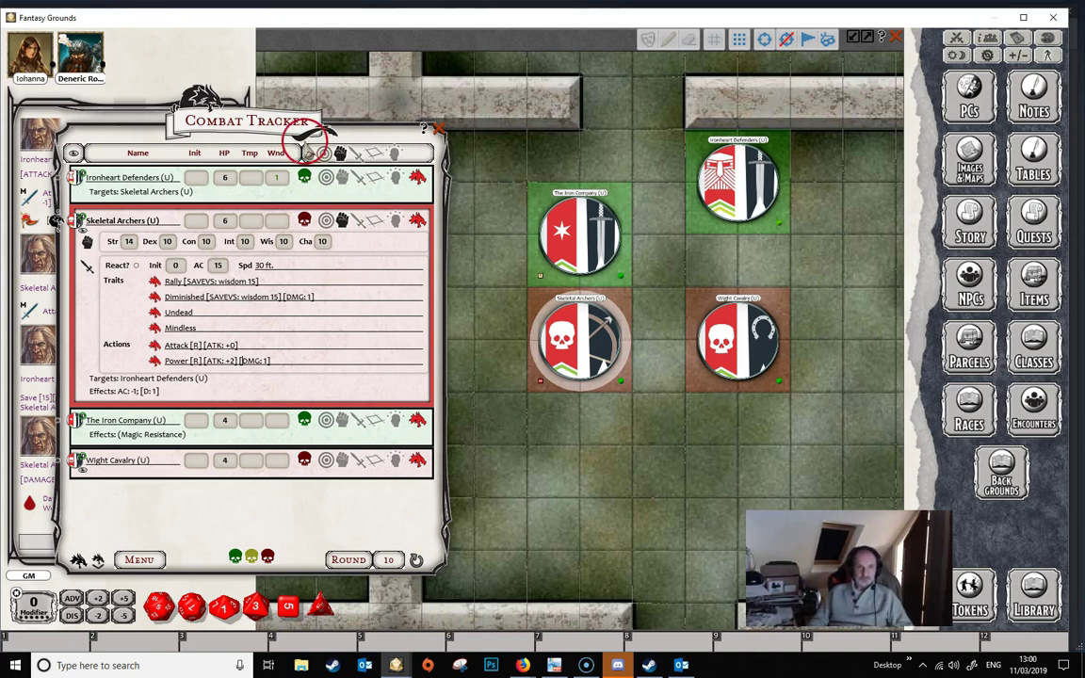
left_click_drag(297, 132, 348, 99)
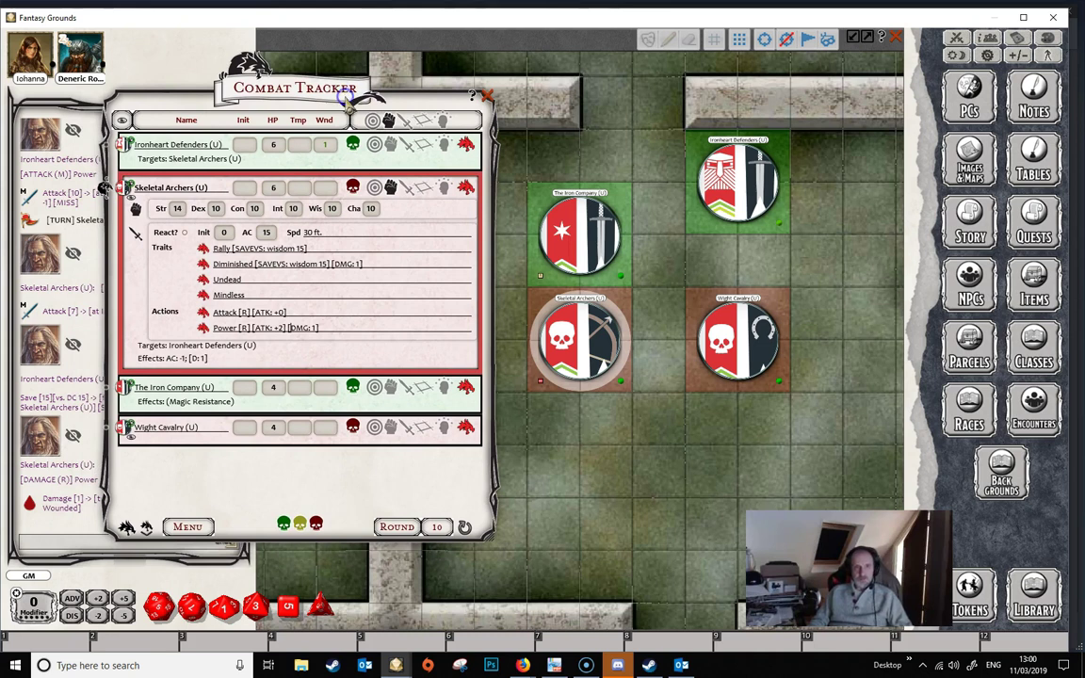